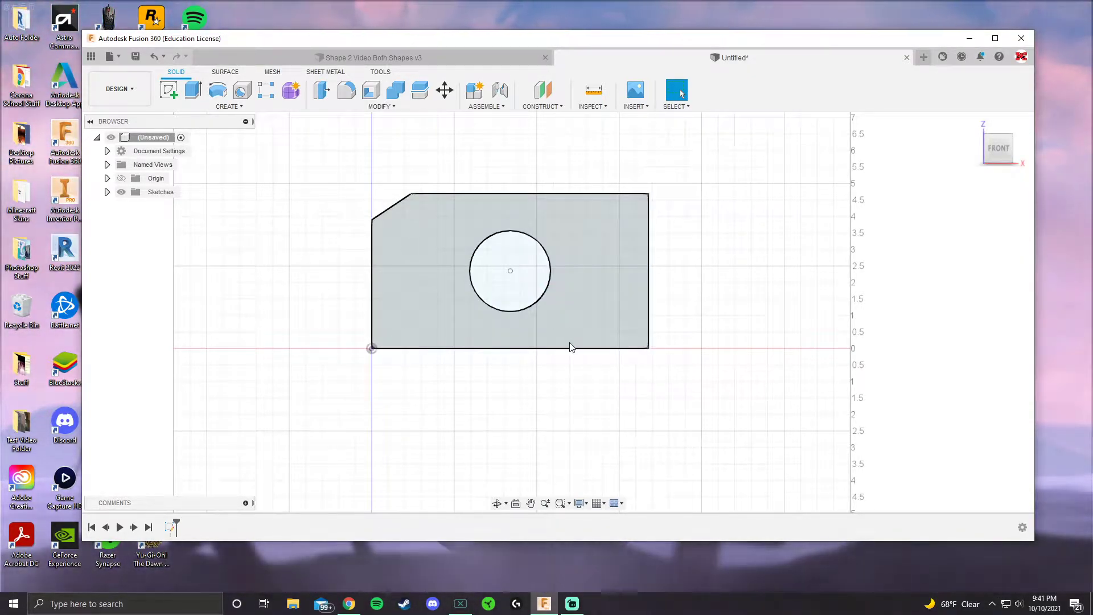
Step: Open the existing sketch of the chamfered plate with the circle for editing
scroll(374, 210, up, 2)
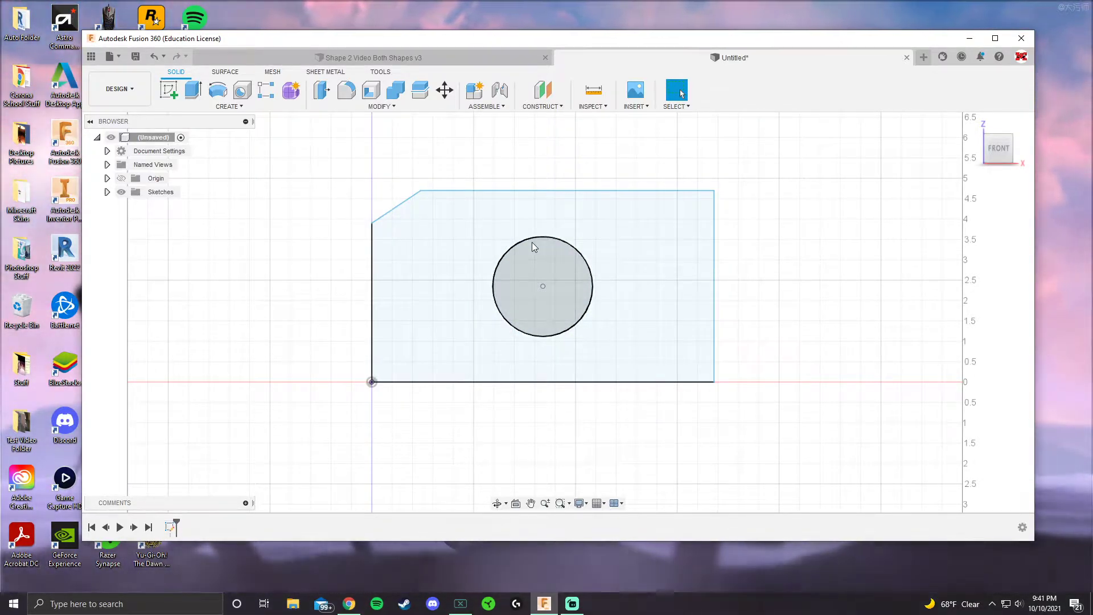
double_click(170, 527)
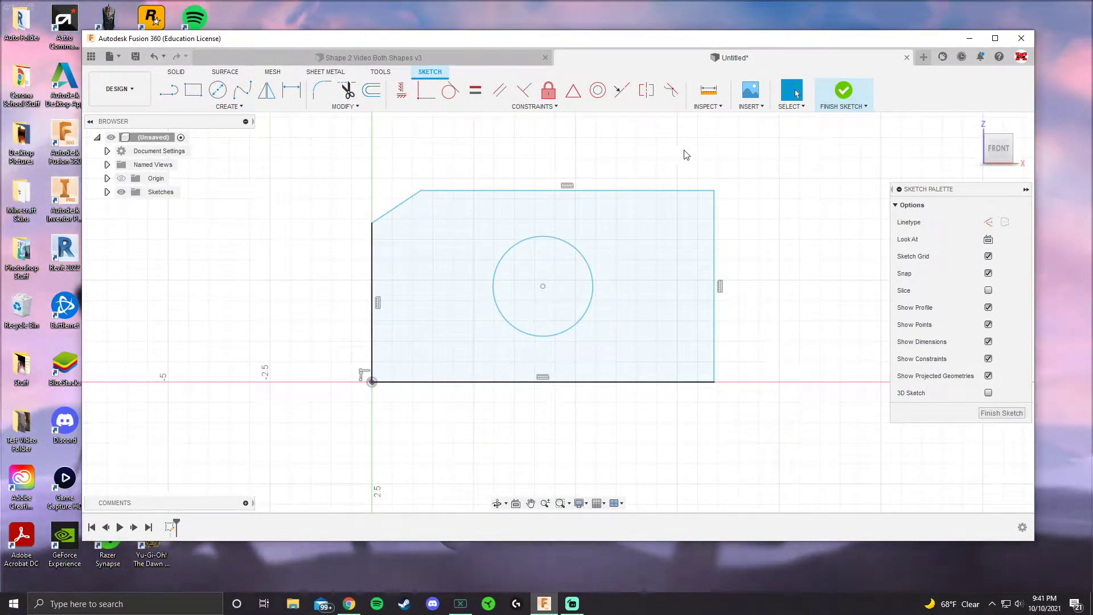
click(272, 107)
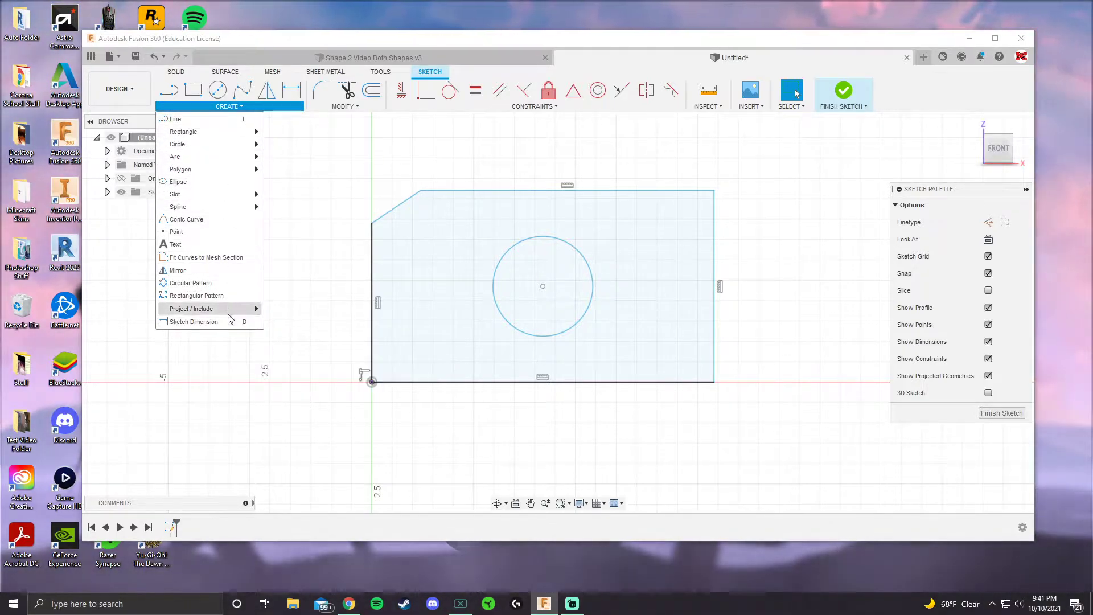
click(307, 190)
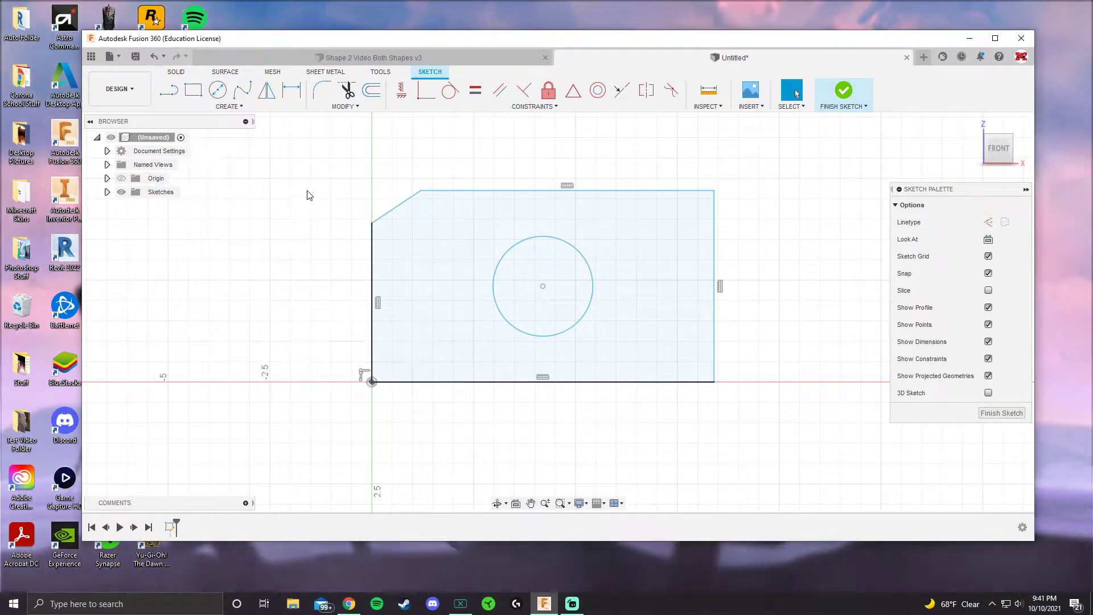
Step: Dimension the plate's right vertical edge and set its height to 5 in
key(d)
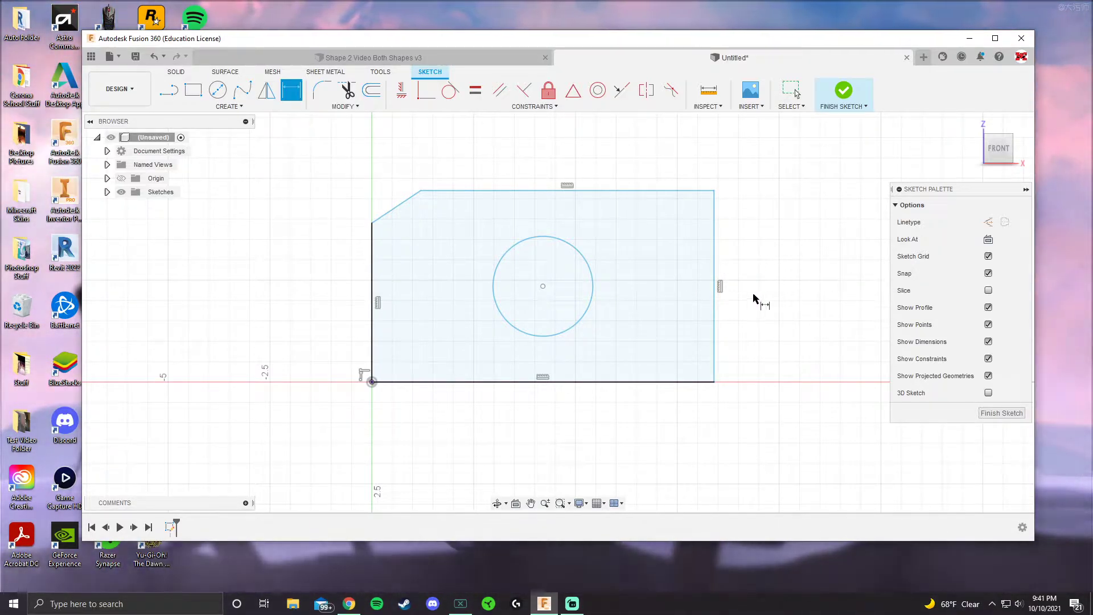
click(714, 264)
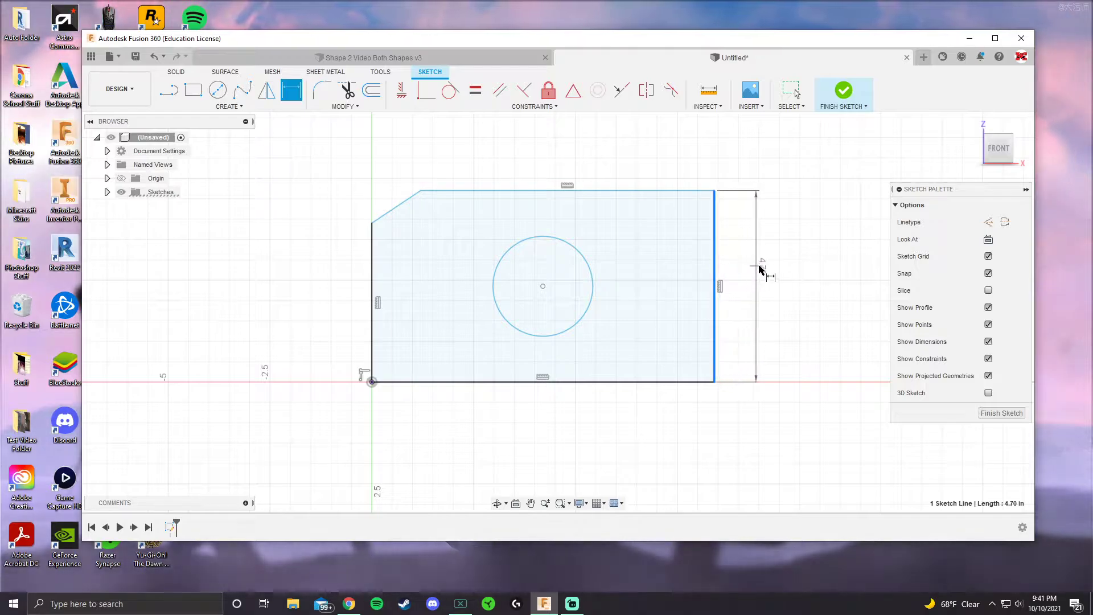
middle_drag(771, 262, 690, 266)
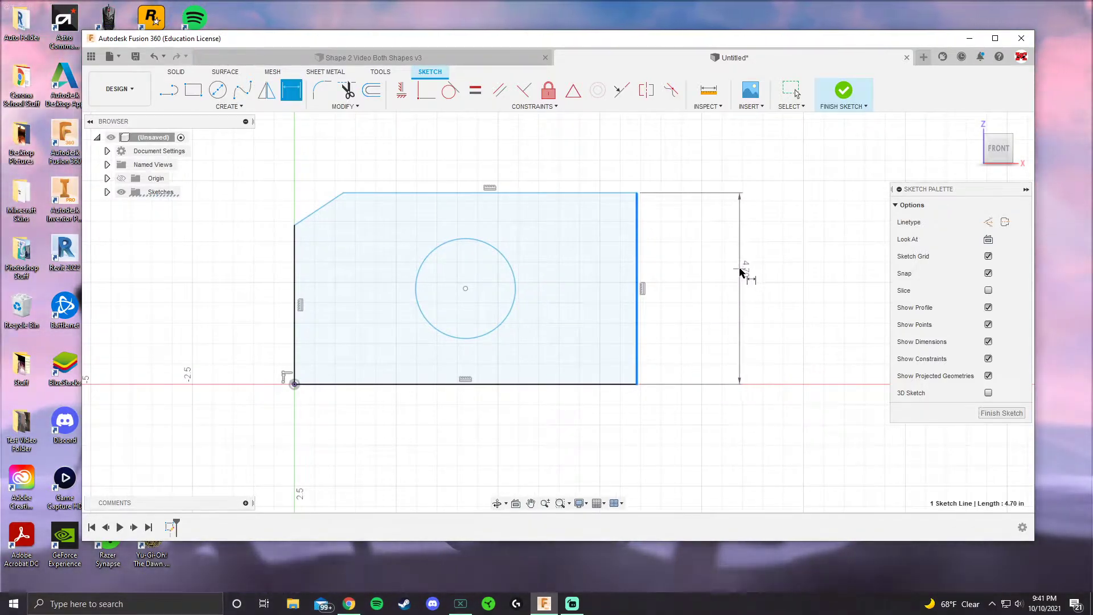
click(740, 272)
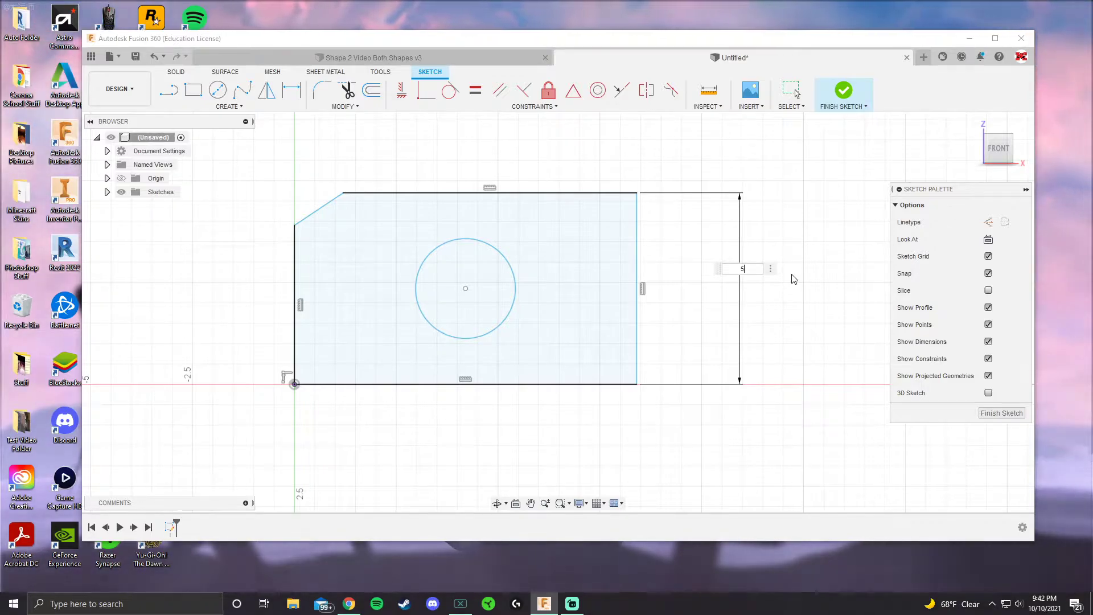
key(Return)
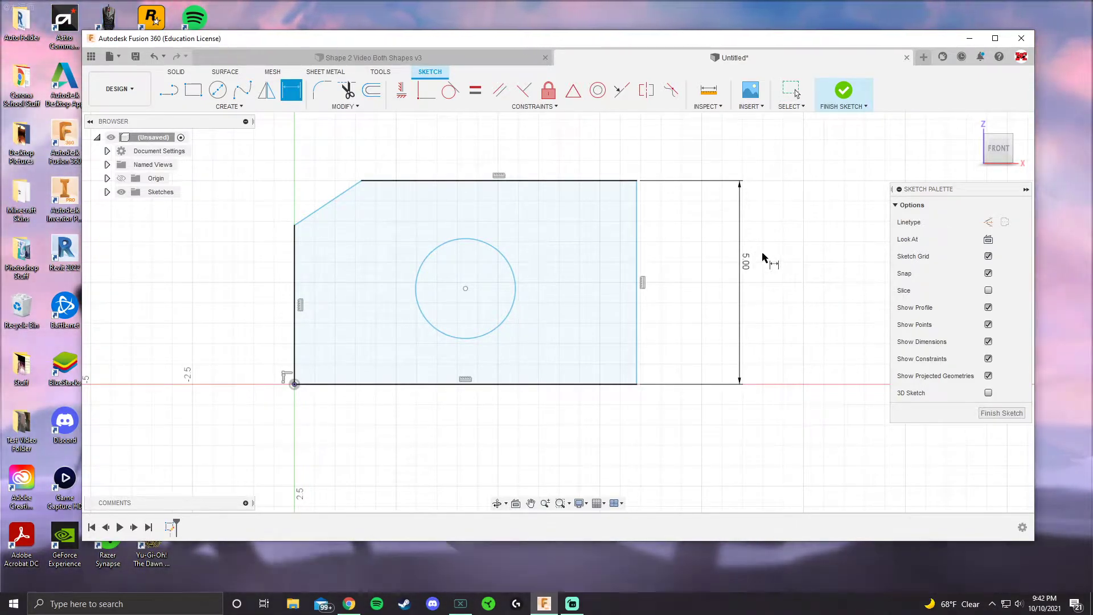
Step: Dimension the plate's overall width between the two bottom corner points and set it to 9 in
click(292, 91)
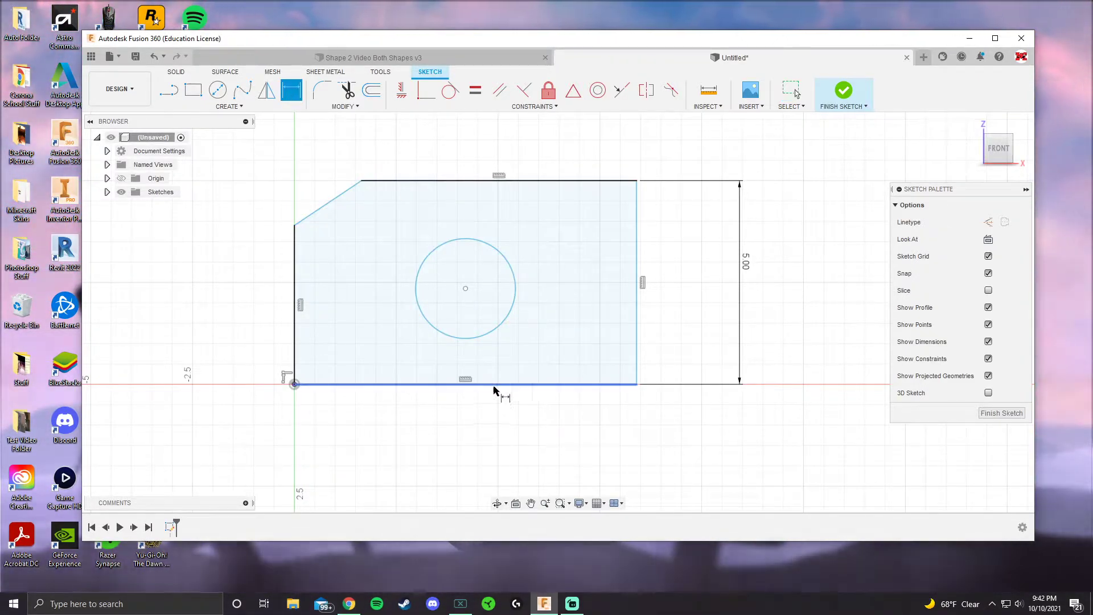
middle_drag(515, 405, 546, 360)
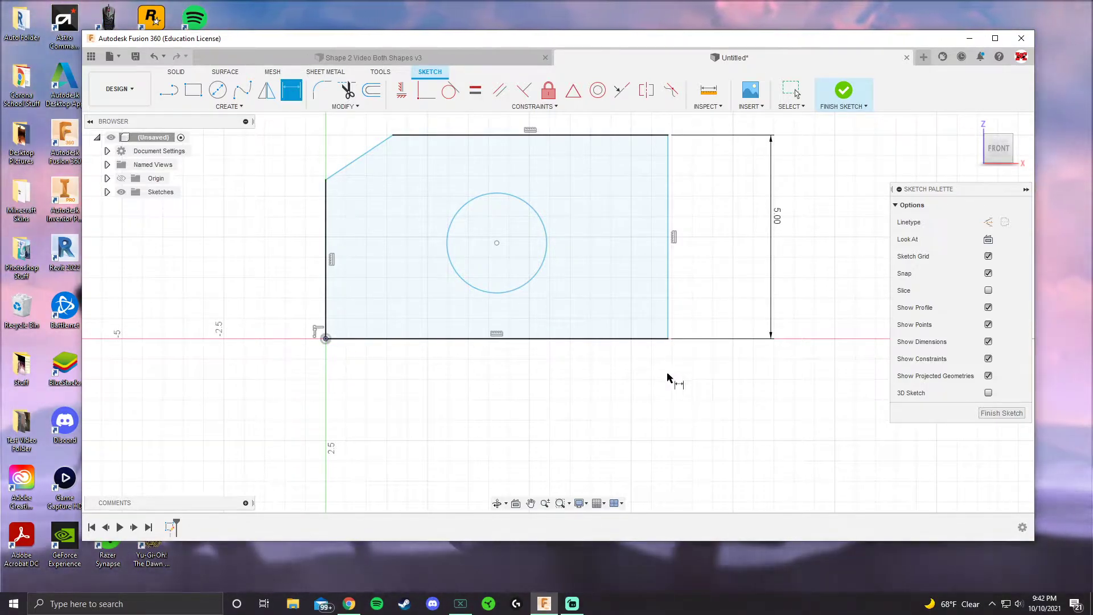
scroll(338, 339, up, 5)
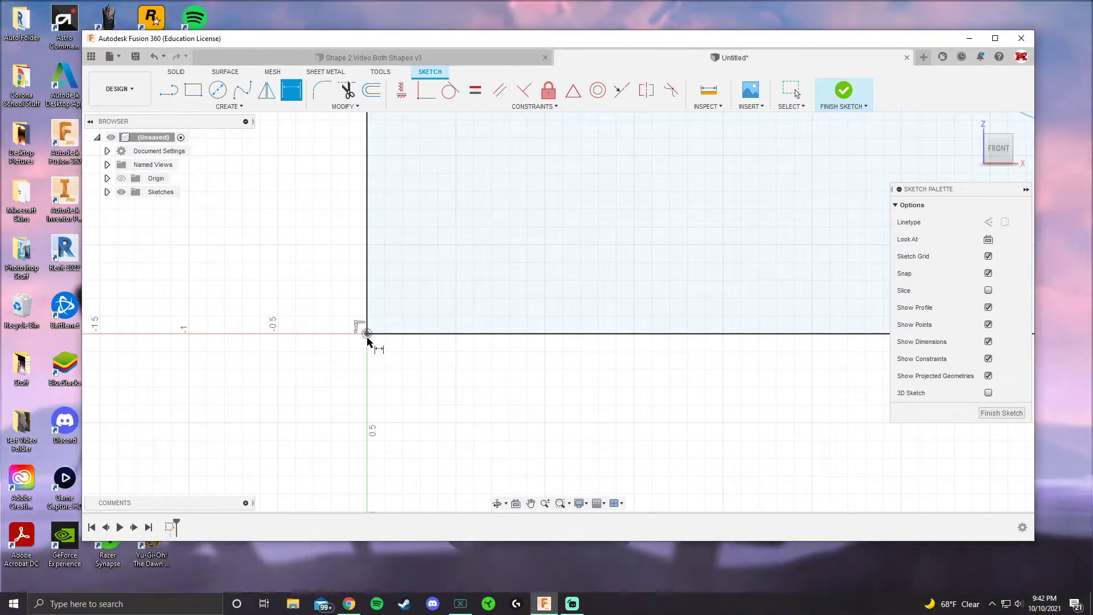
scroll(393, 348, down, 8)
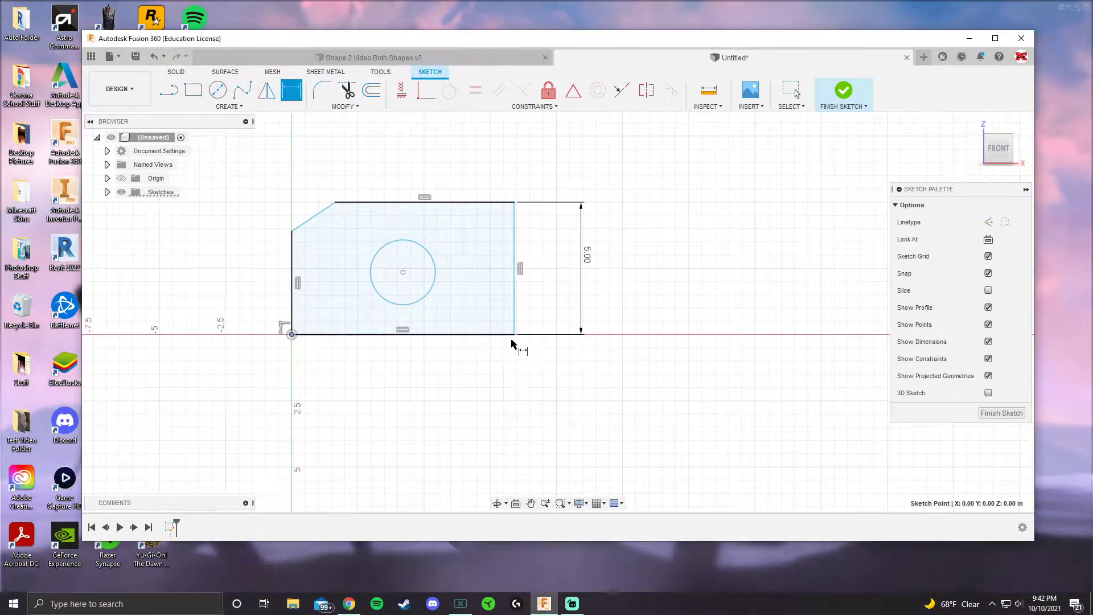
scroll(511, 344, up, 6)
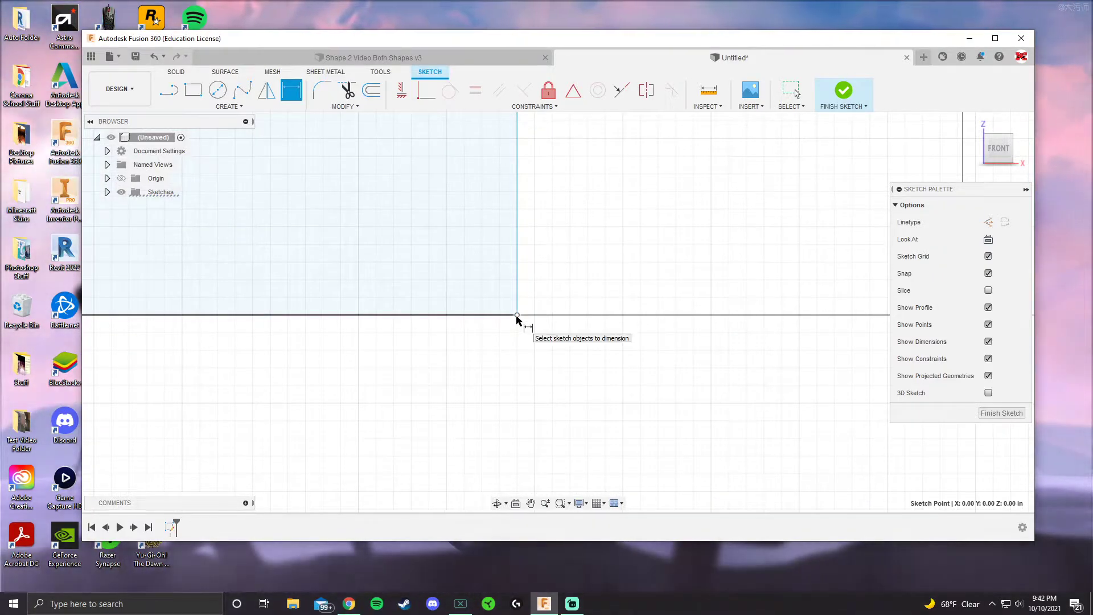
click(516, 315)
scroll(518, 318, down, 6)
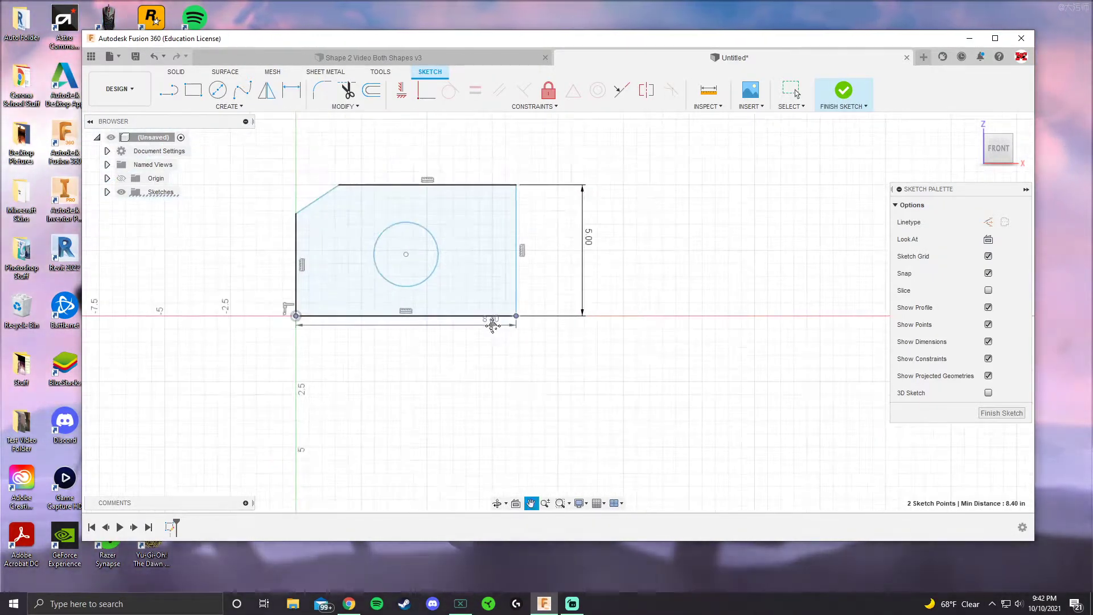
middle_drag(492, 325, 538, 309)
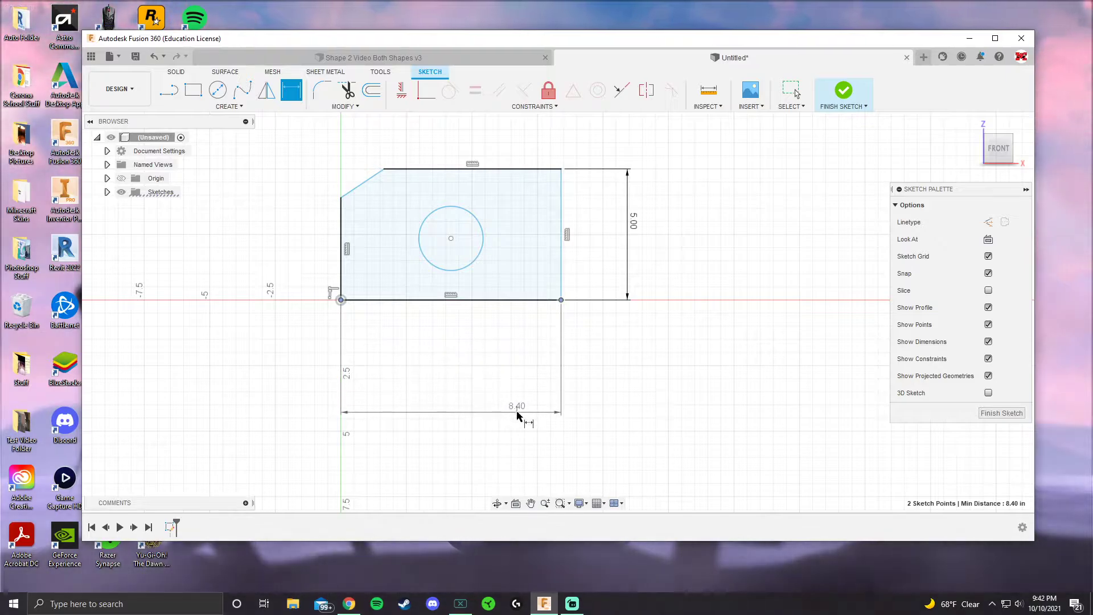
click(477, 380)
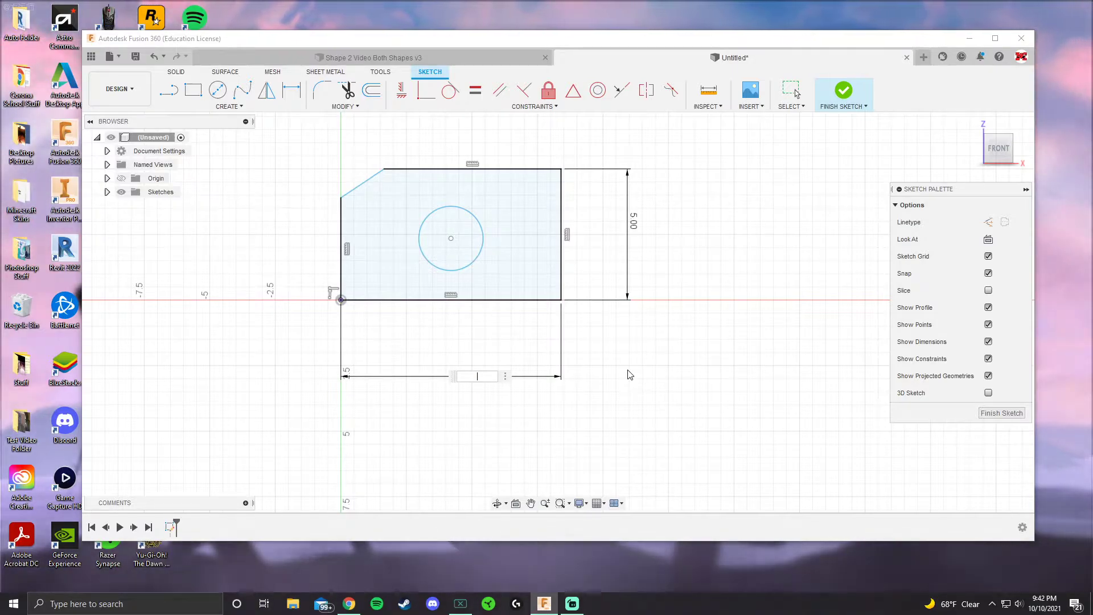
text(9)
key(Return)
key(Escape)
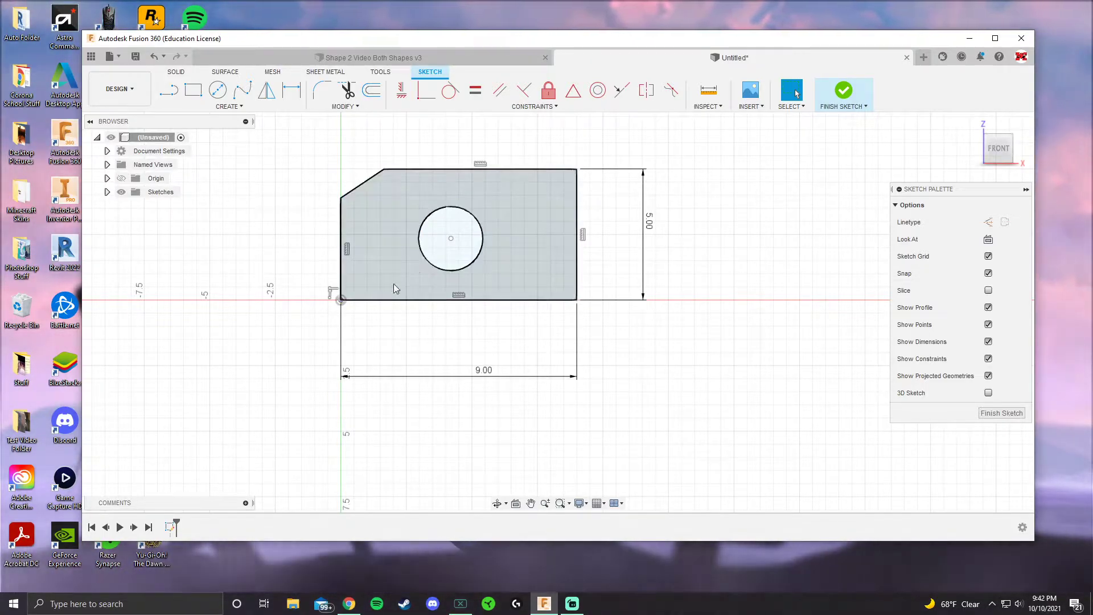
Step: Dimension the circle inside the plate and set its diameter to 2.5 in
click(291, 93)
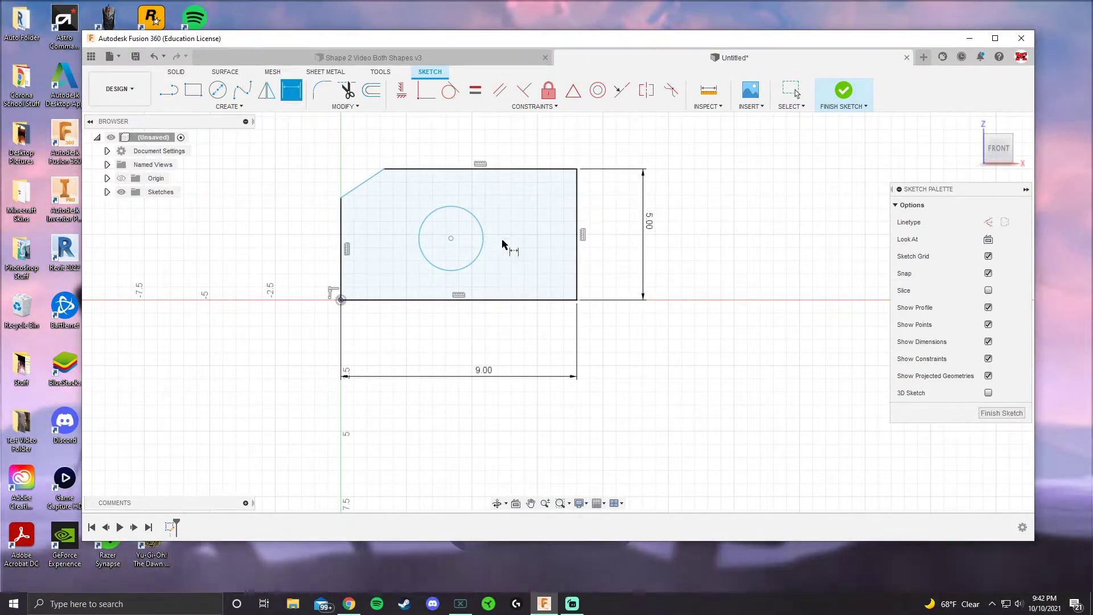
scroll(502, 244, up, 3)
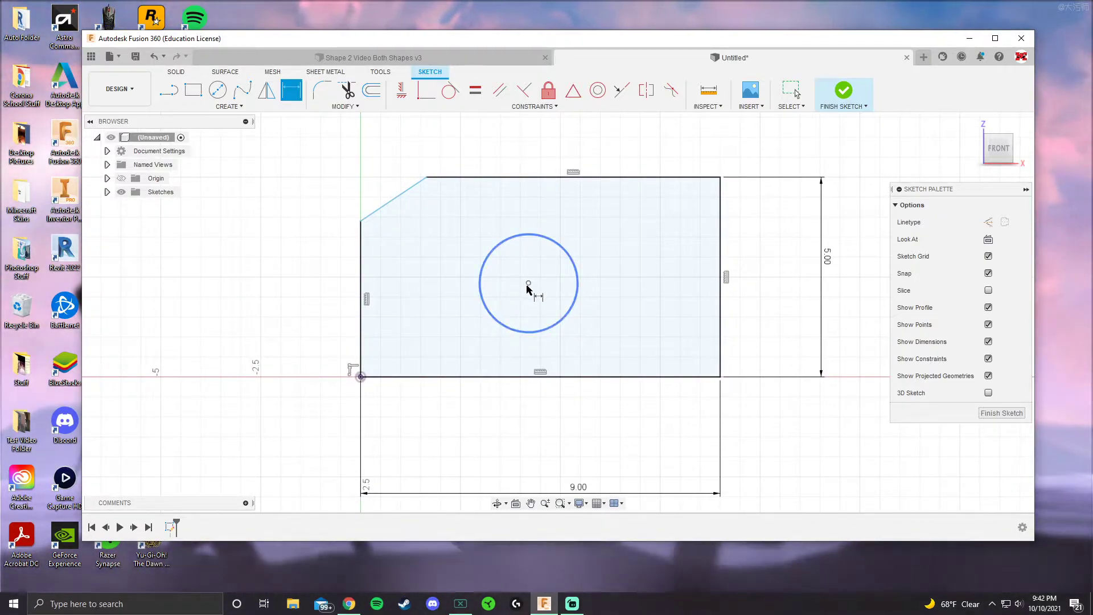
click(562, 254)
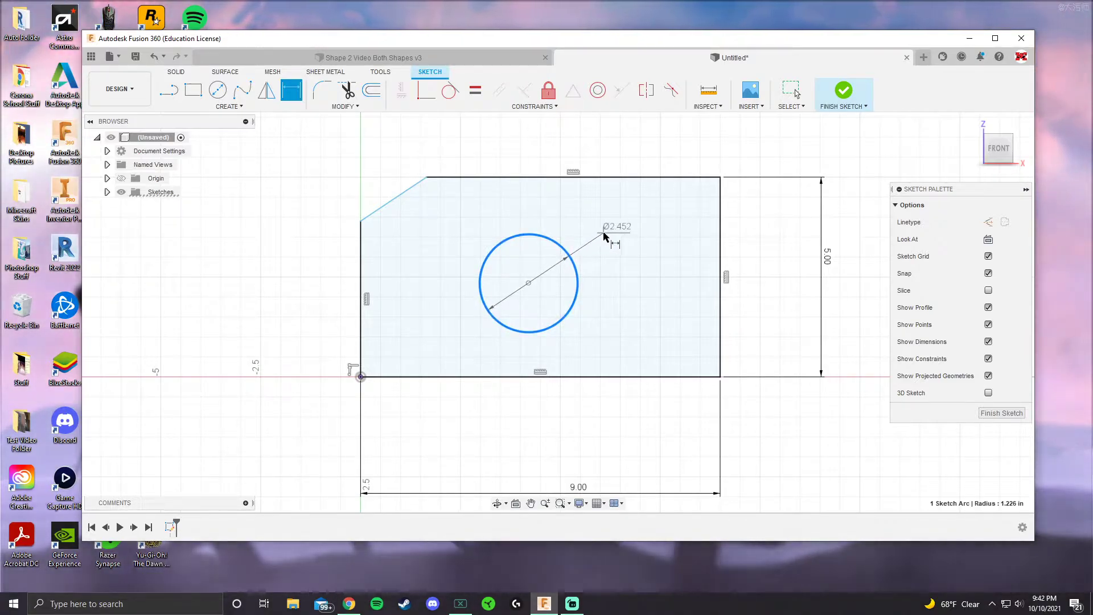
click(605, 233)
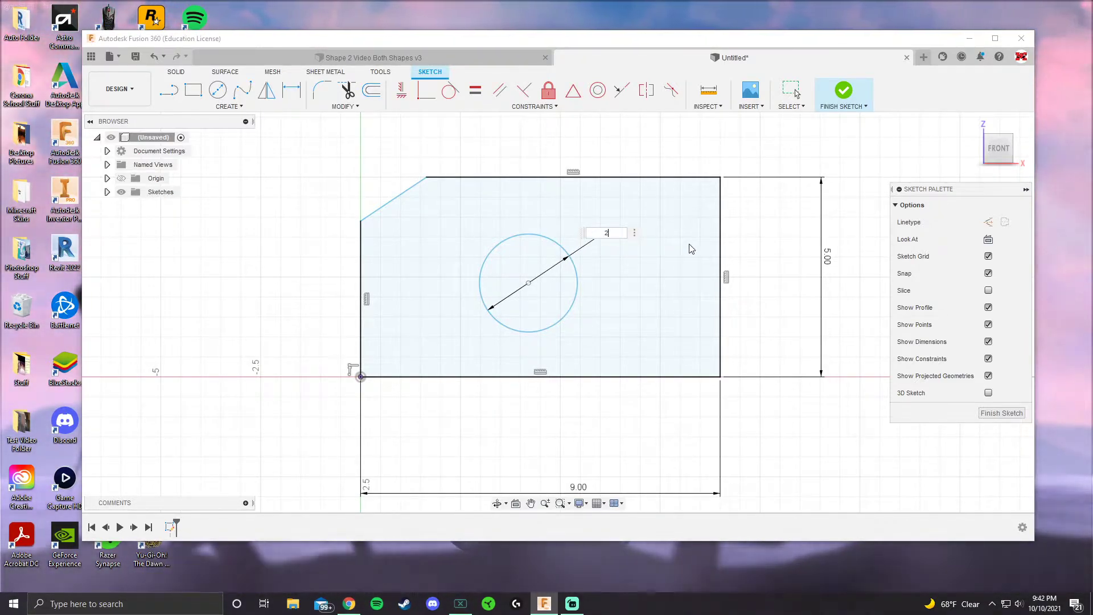
key(Return)
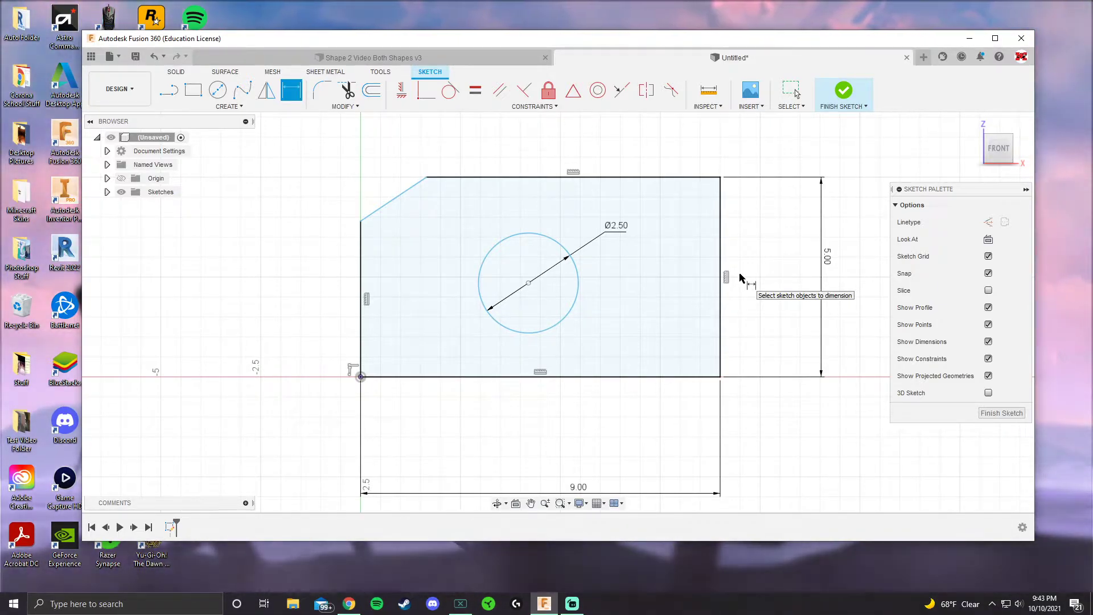
Step: Dimension the vertical distance from the circle's center to the plate's bottom edge and set it to 2.5 in
scroll(528, 288, up, 3)
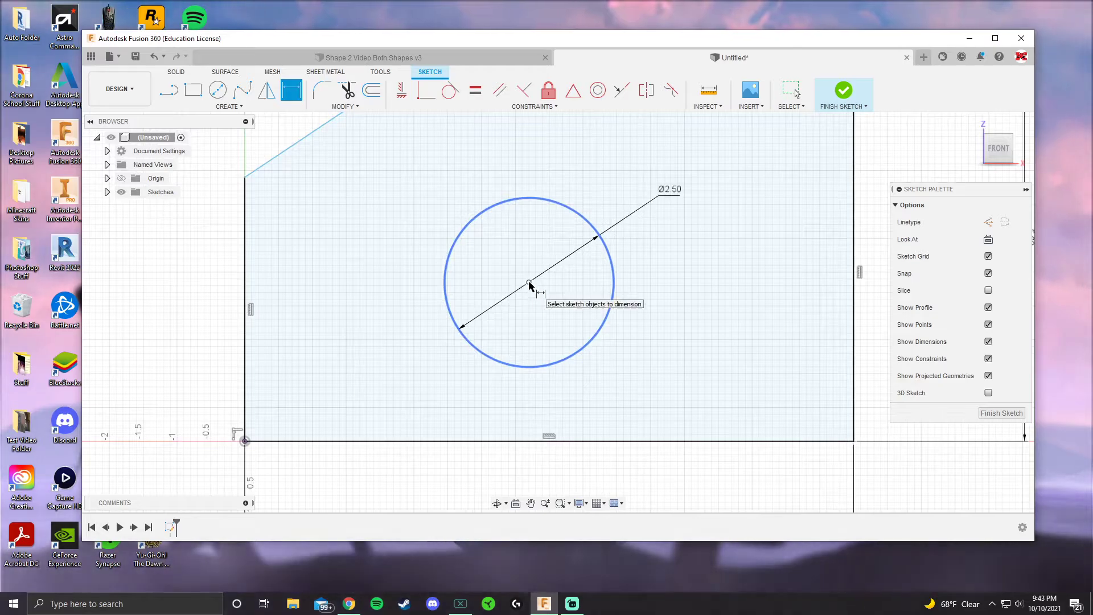
scroll(529, 285, up, 3)
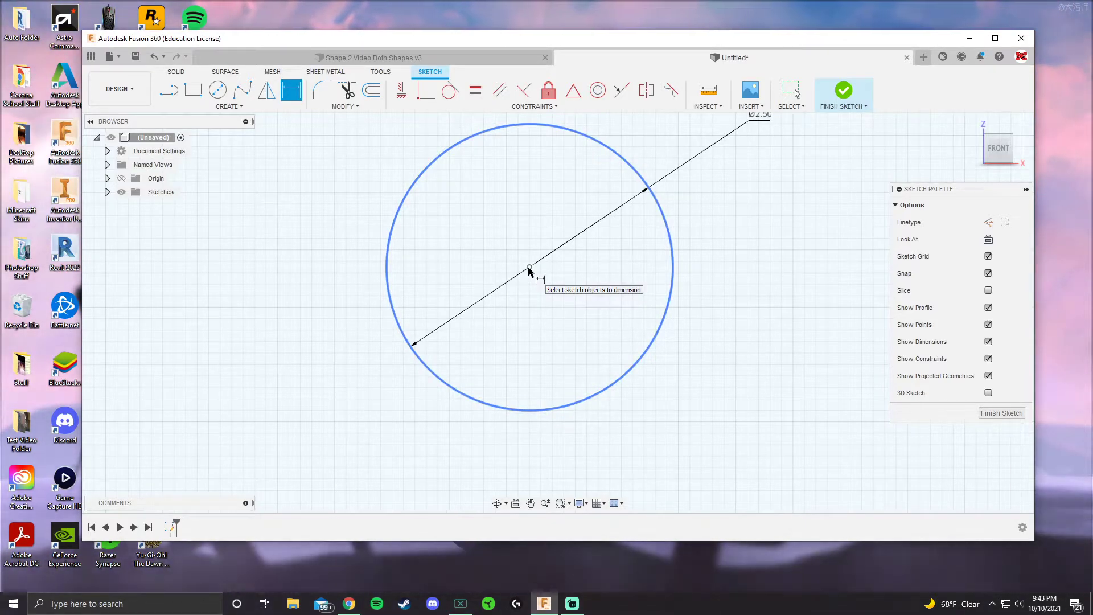
scroll(529, 268, down, 4)
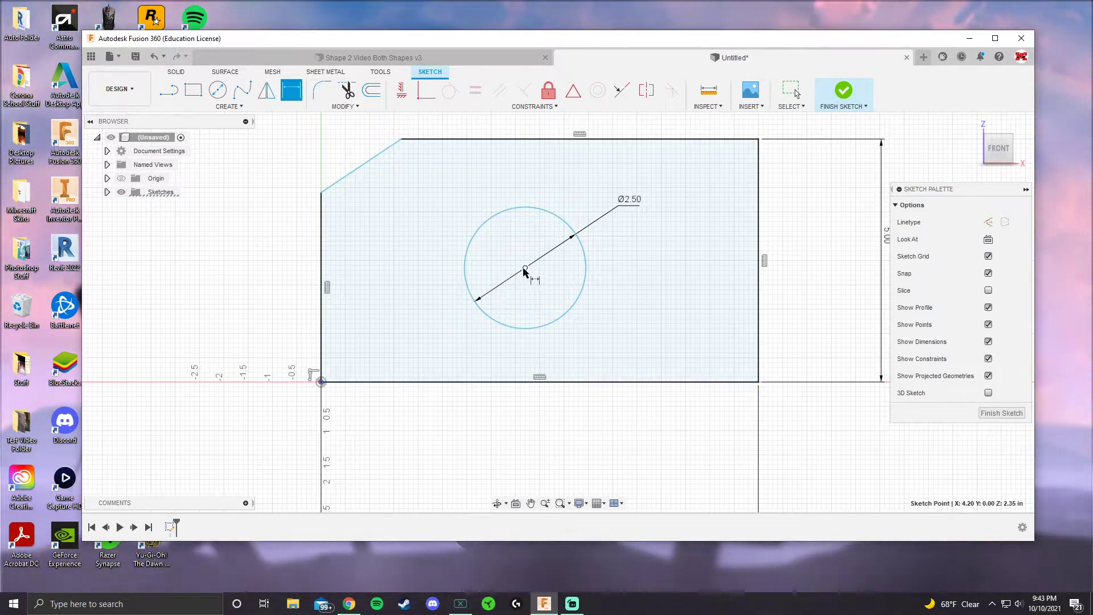
click(526, 384)
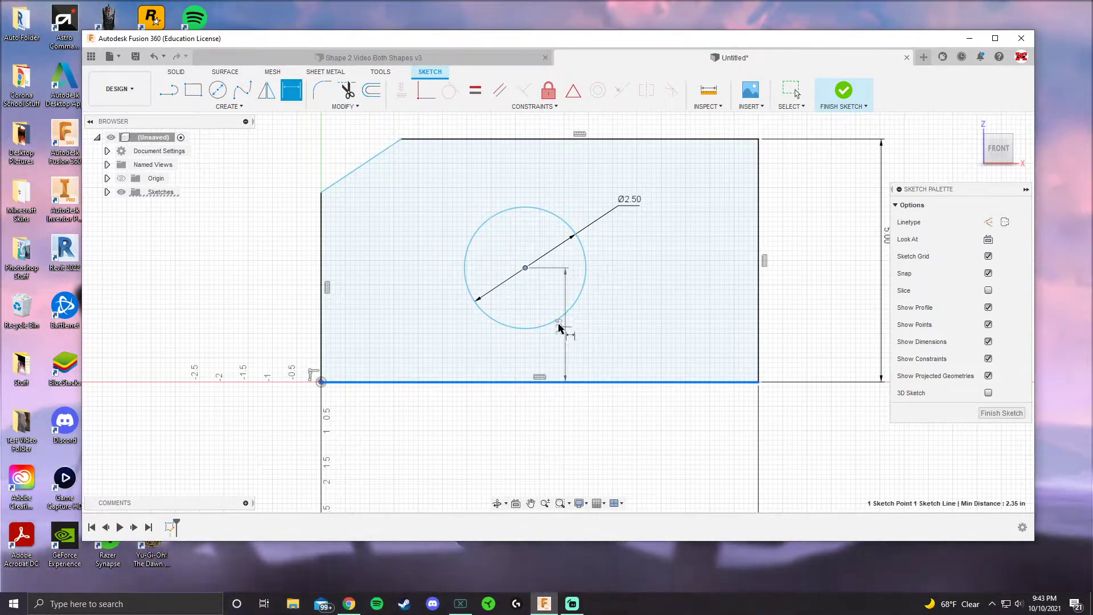
middle_drag(653, 325, 575, 316)
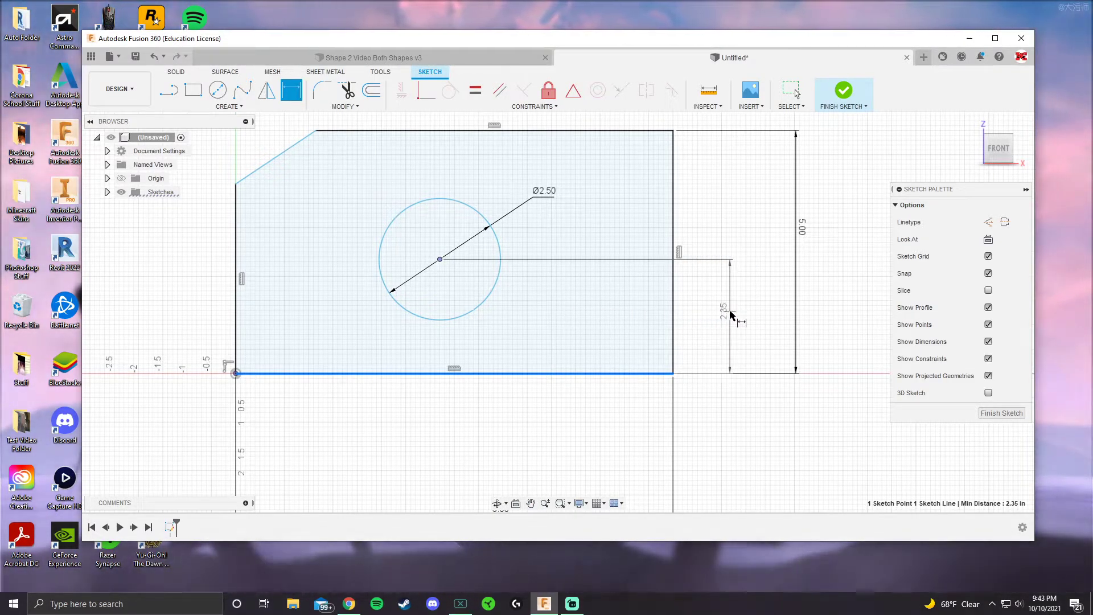
click(729, 312)
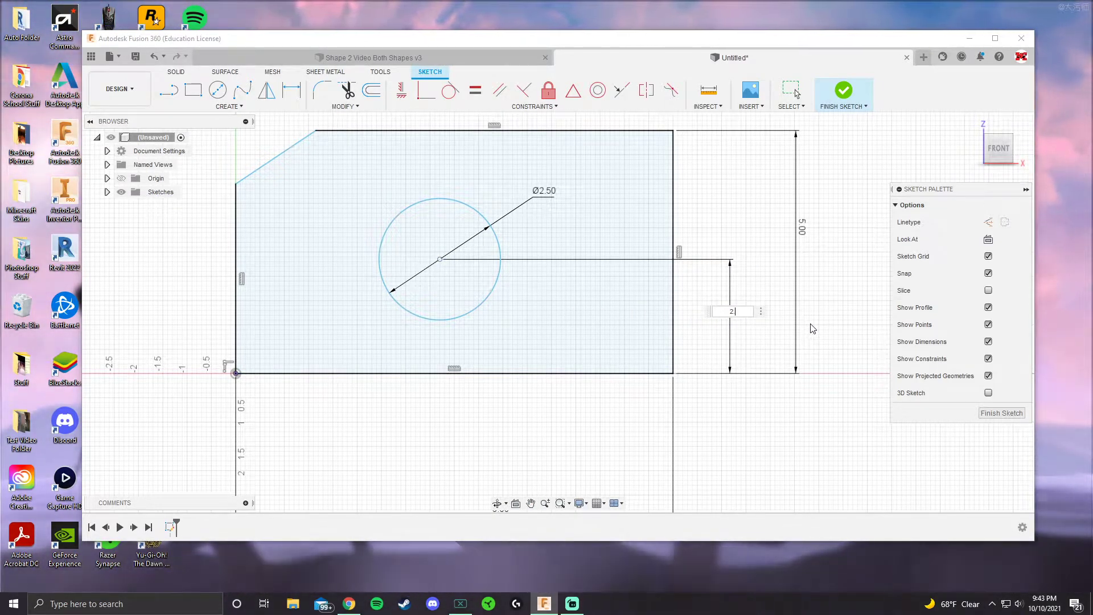
key(Return)
Step: Dimension the horizontal distance from the circle's center to the plate's right edge and set it to 4.5 in
scroll(541, 327, down, 1)
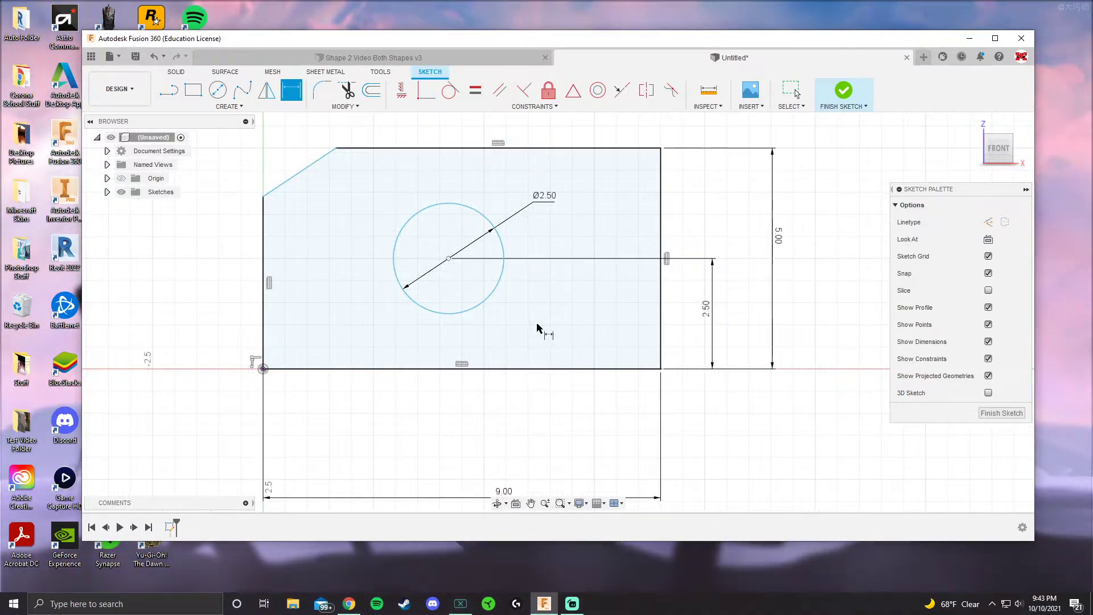
middle_drag(542, 327, 559, 346)
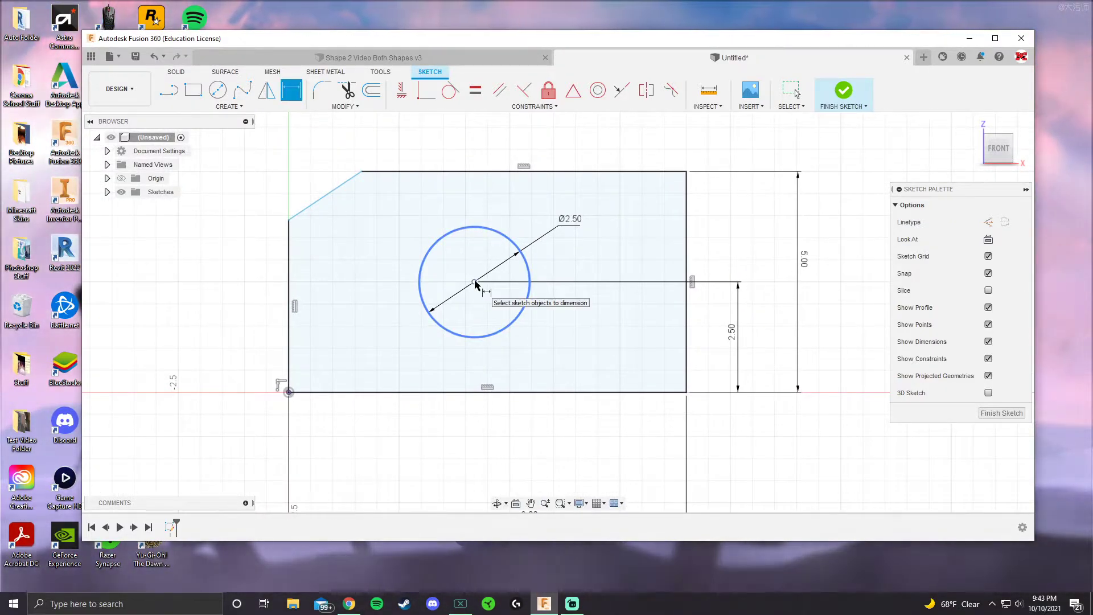
scroll(474, 283, up, 5)
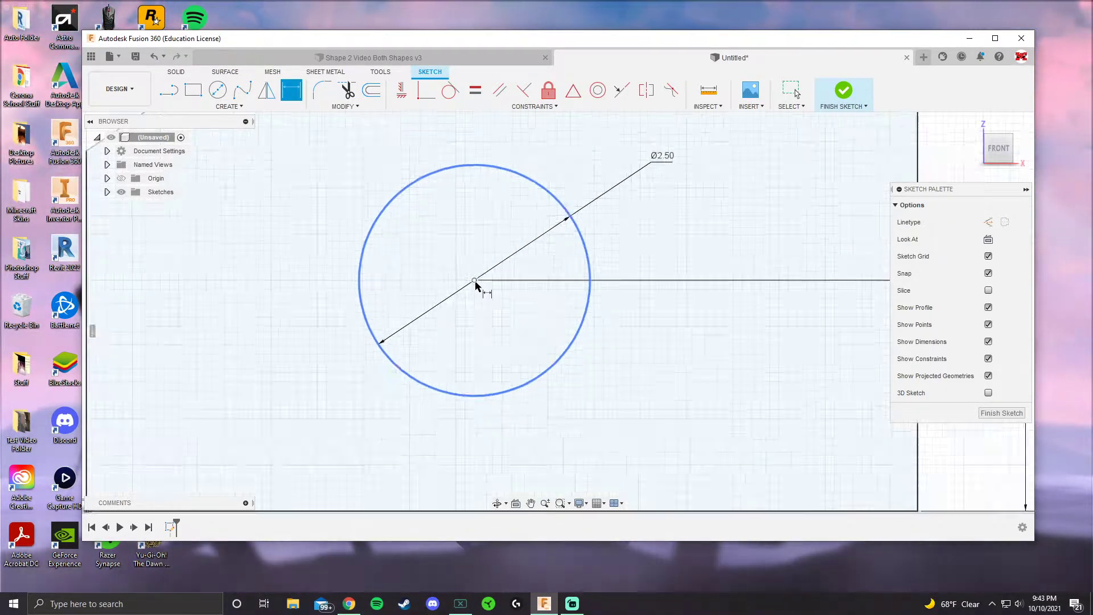
scroll(474, 283, down, 5)
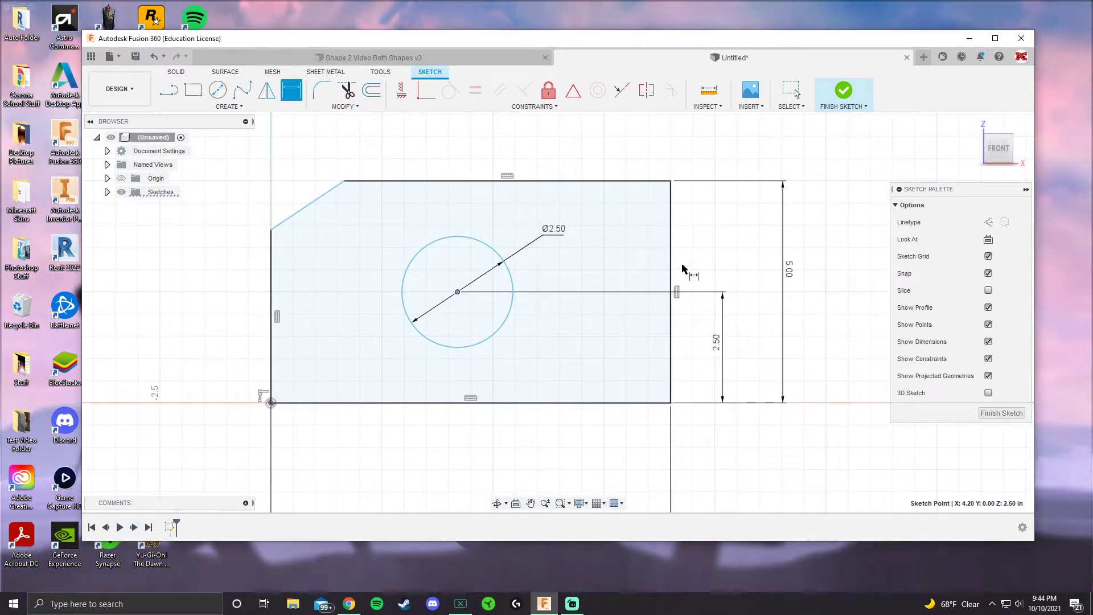
click(672, 254)
middle_drag(566, 237, 581, 319)
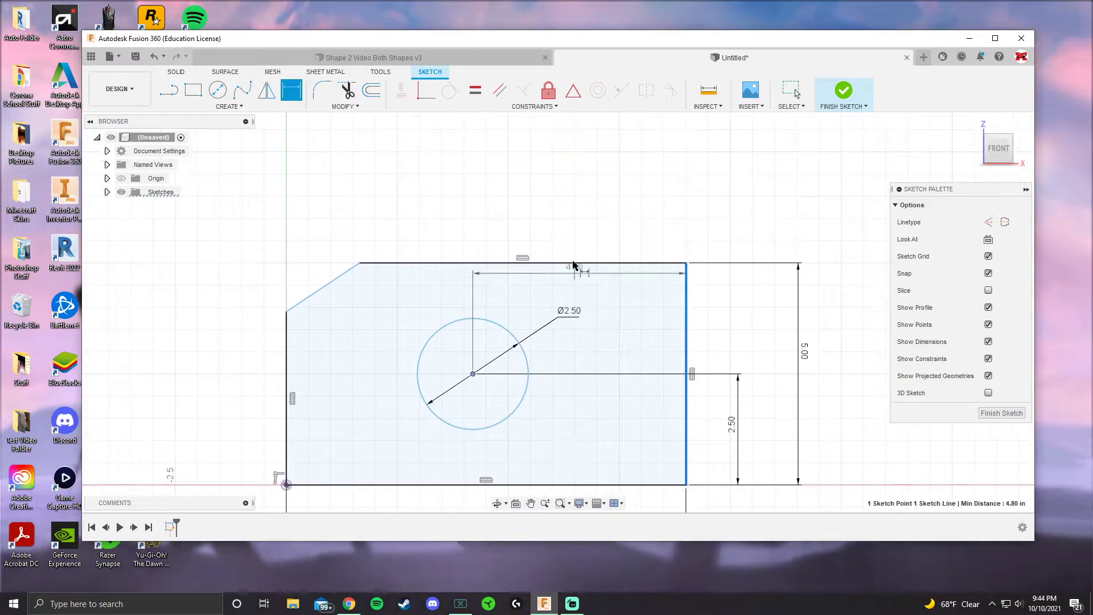
click(576, 206)
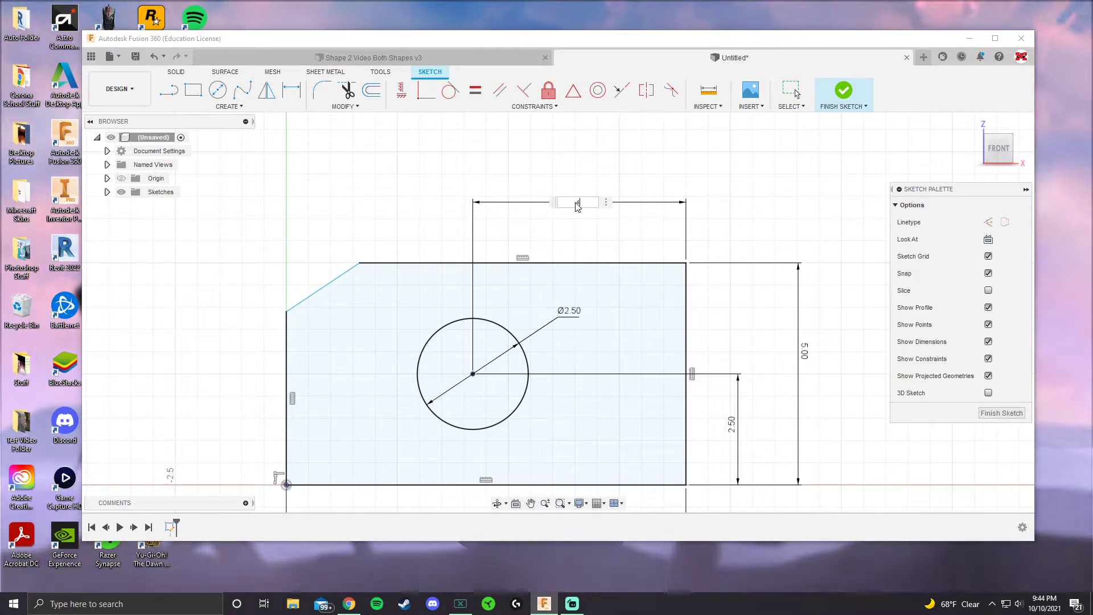
text(4.5)
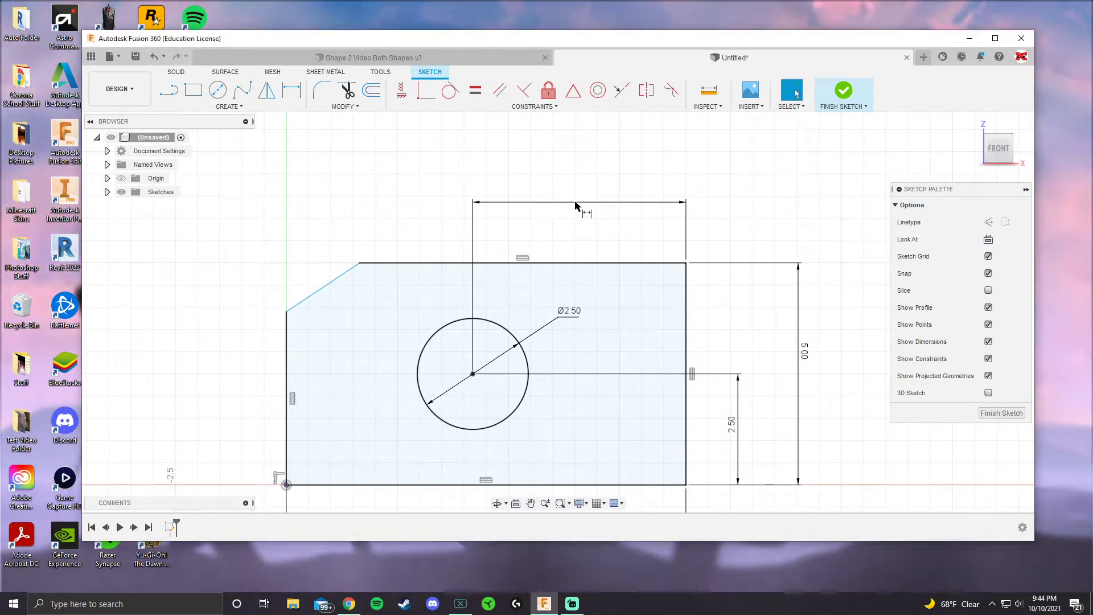
key(Return)
scroll(549, 349, down, 2)
key(Escape)
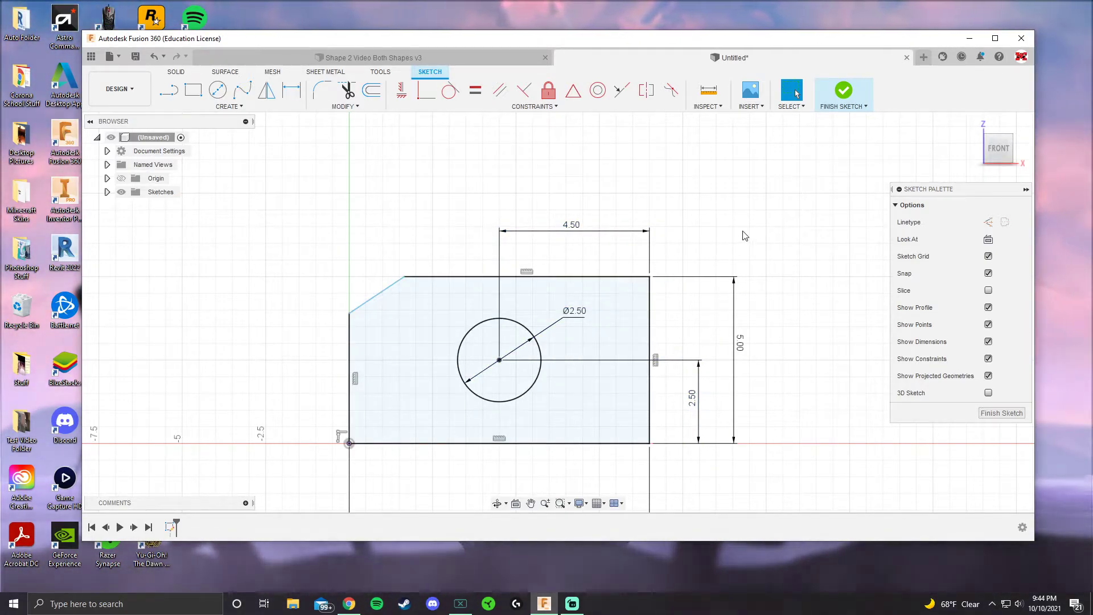
Step: Dimension the aligned length of the slanted corner edge and set it to 2 in
scroll(370, 316, up, 3)
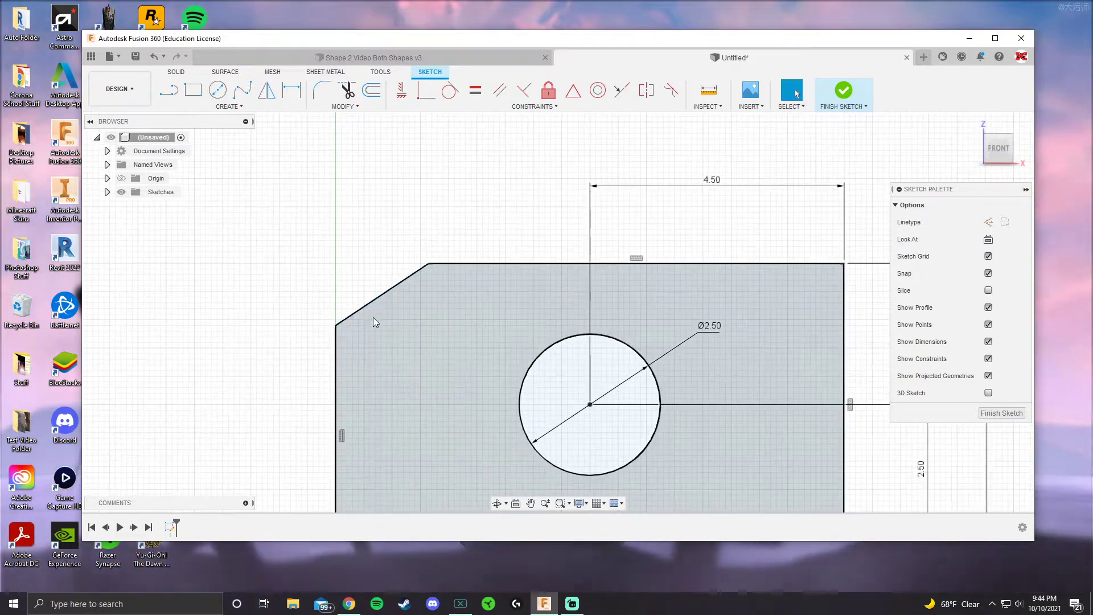
scroll(382, 273, up, 1)
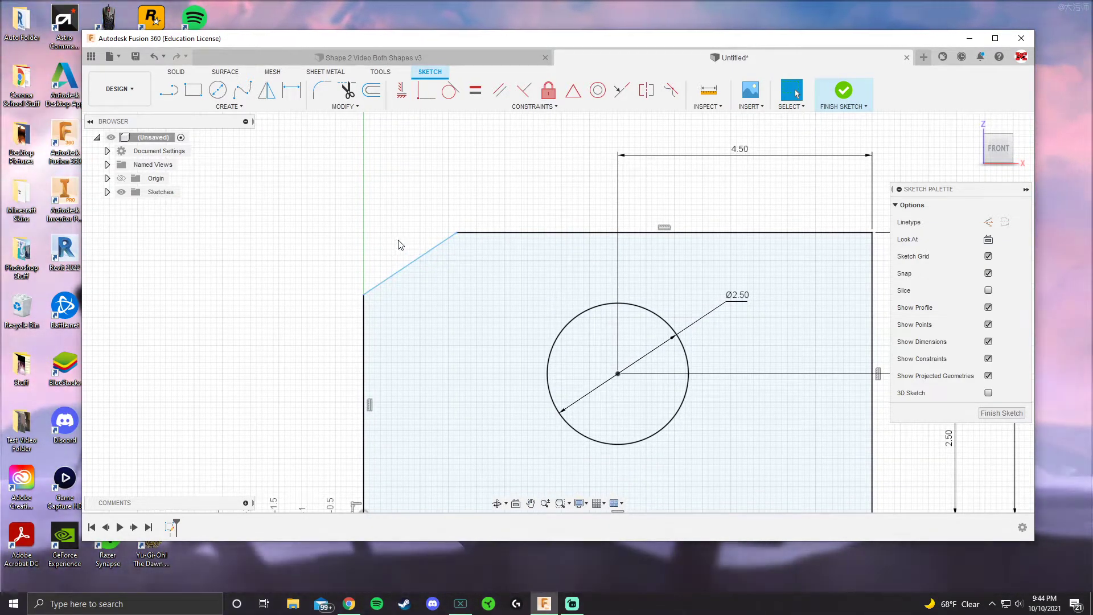
scroll(398, 239, down, 2)
middle_drag(398, 239, 416, 278)
key(d)
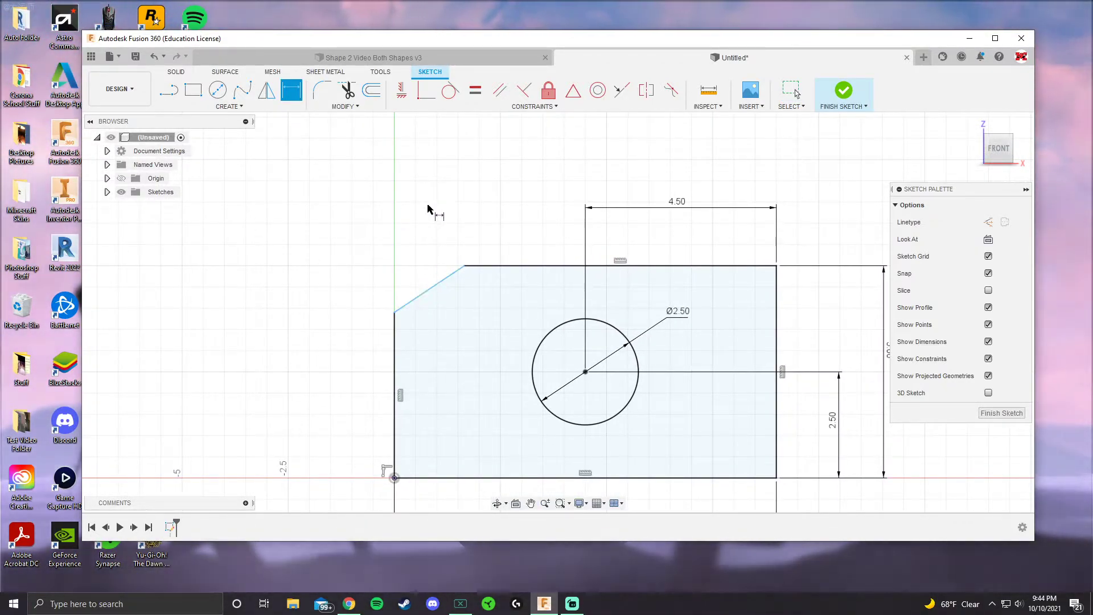
click(430, 293)
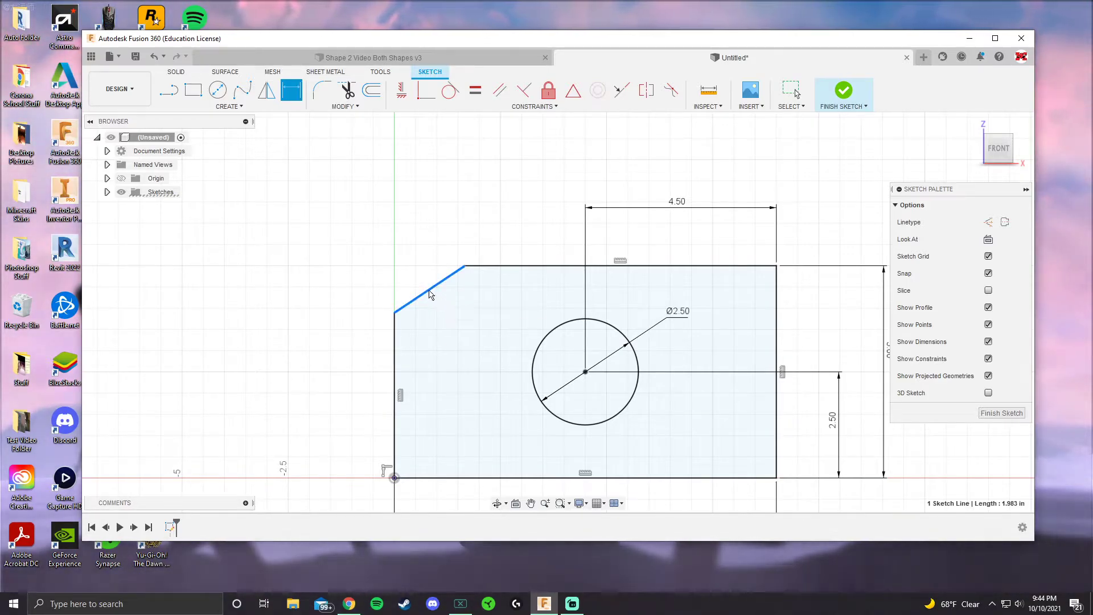
click(386, 225)
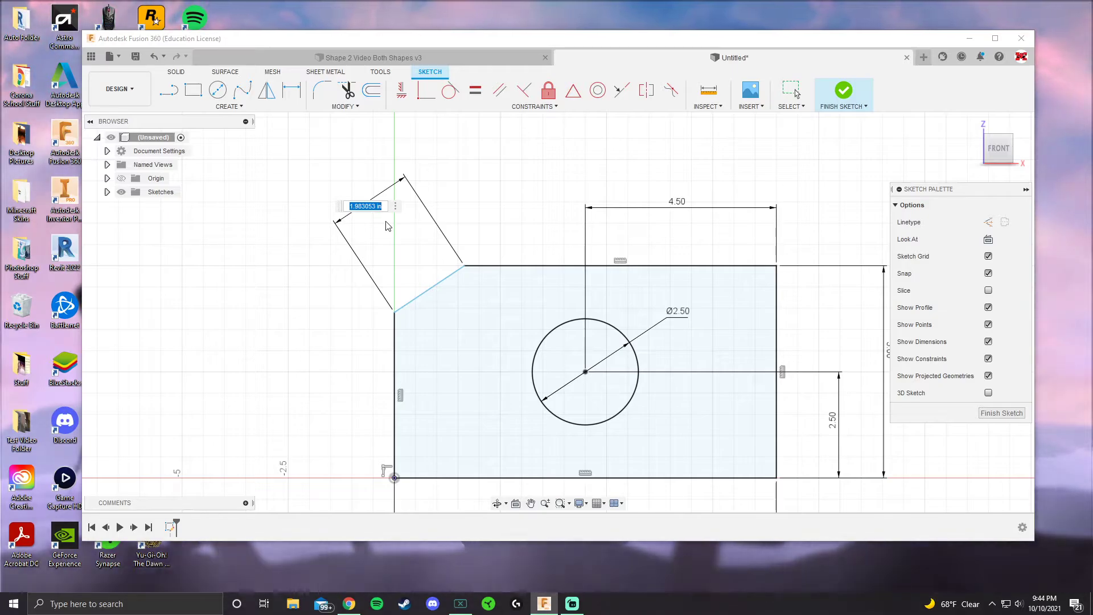
key(Return)
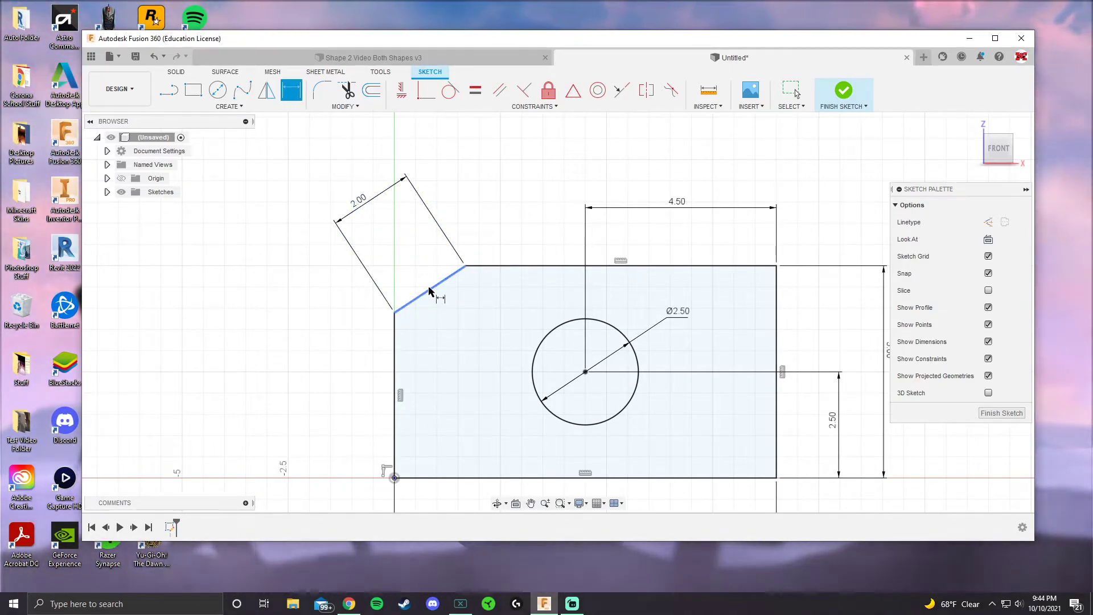
key(Escape)
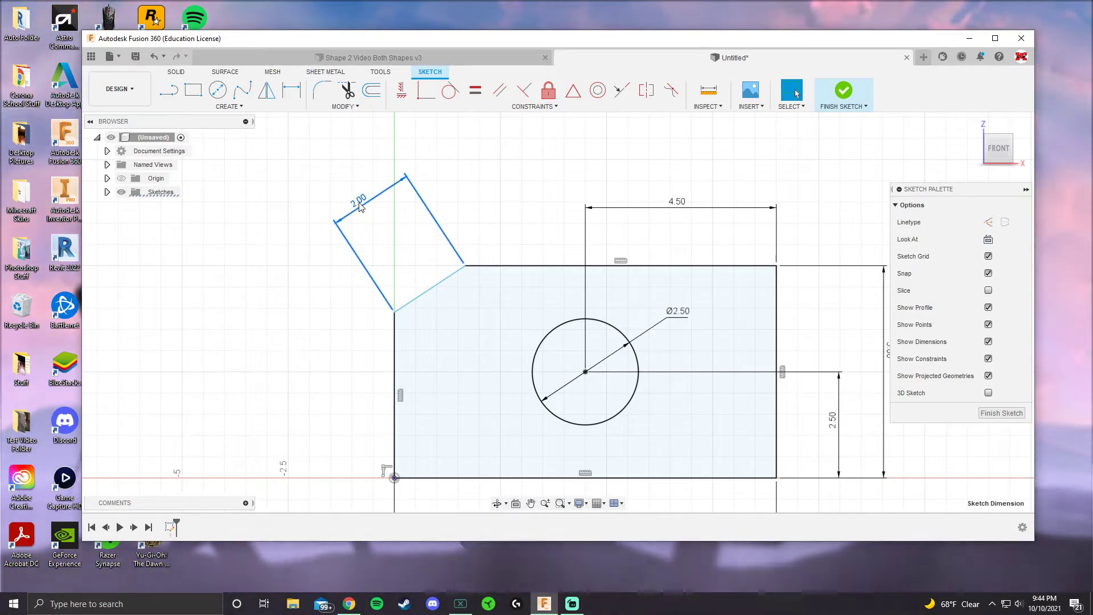
Step: Delete the aligned length dimension from the slanted corner edge
right_click(361, 207)
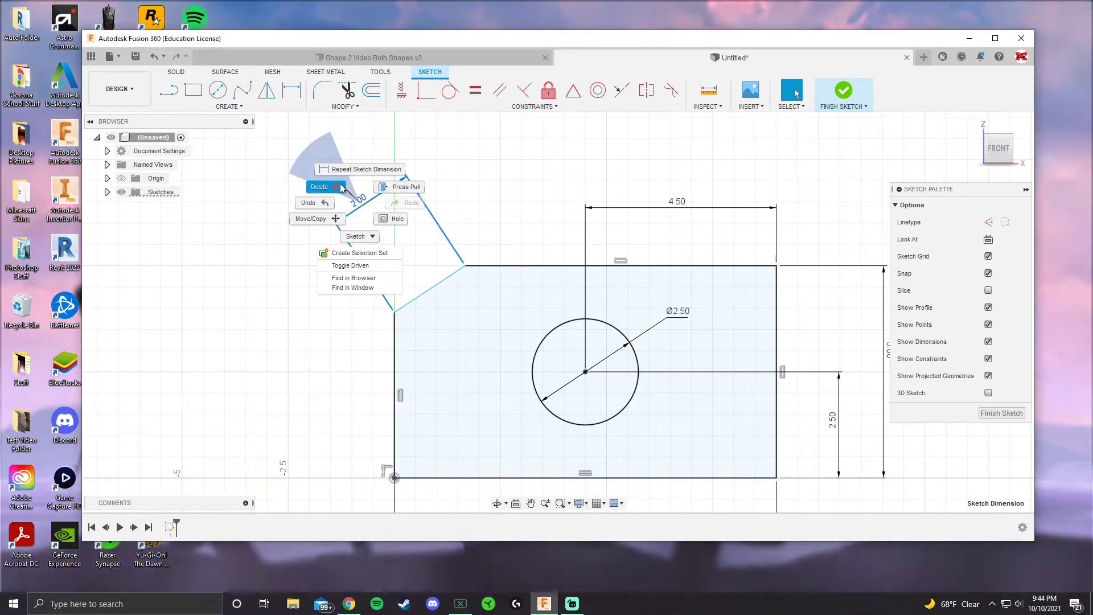
click(349, 195)
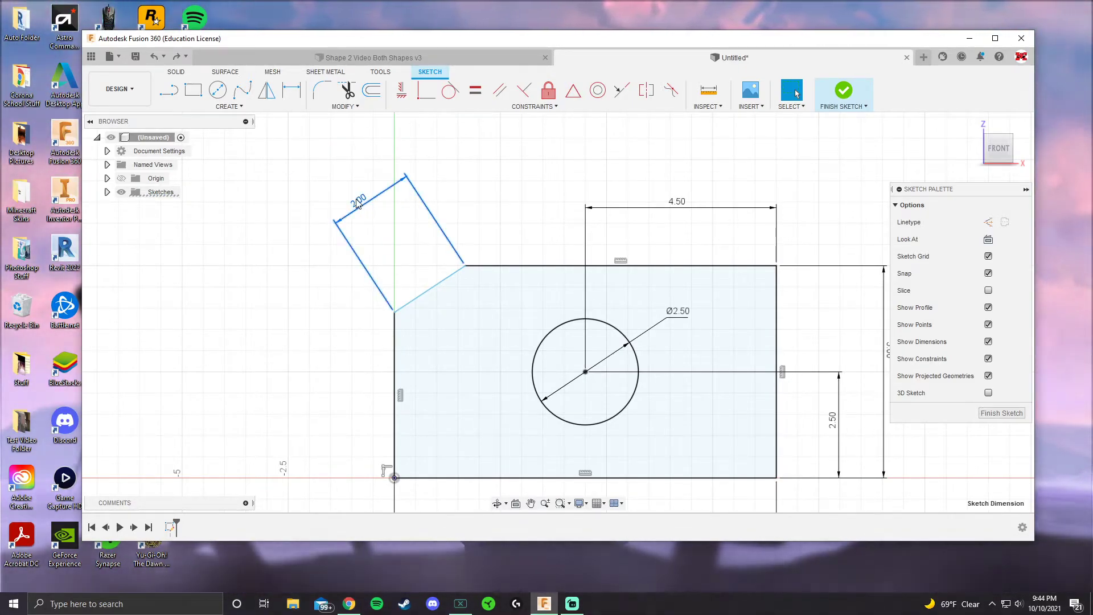
key(Delete)
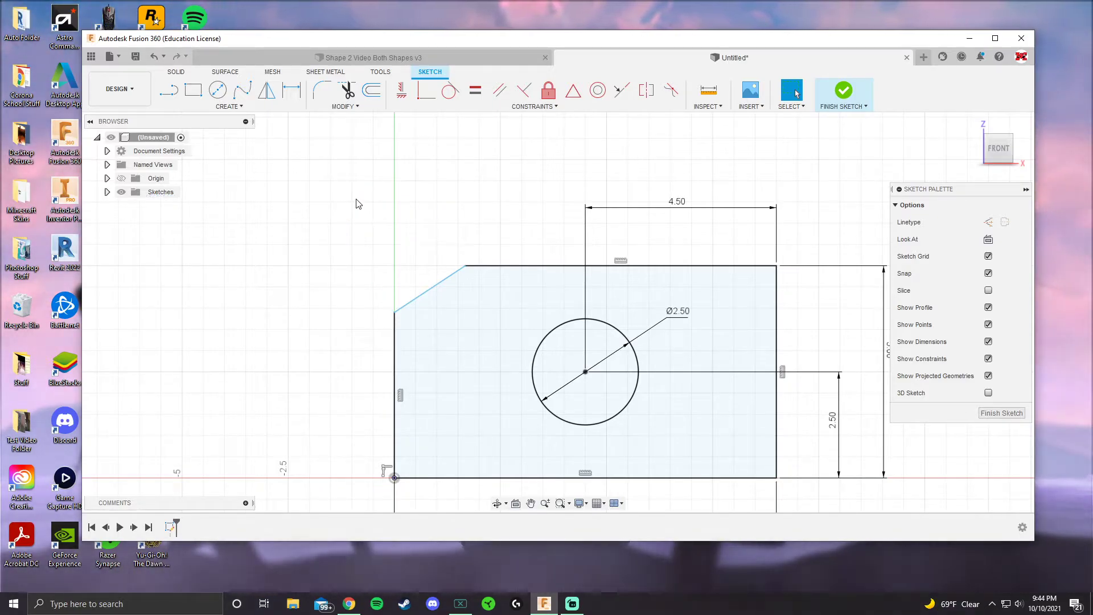
Step: Dimension the vertical height of the slanted corner edge and set it to 1.5 in
click(293, 95)
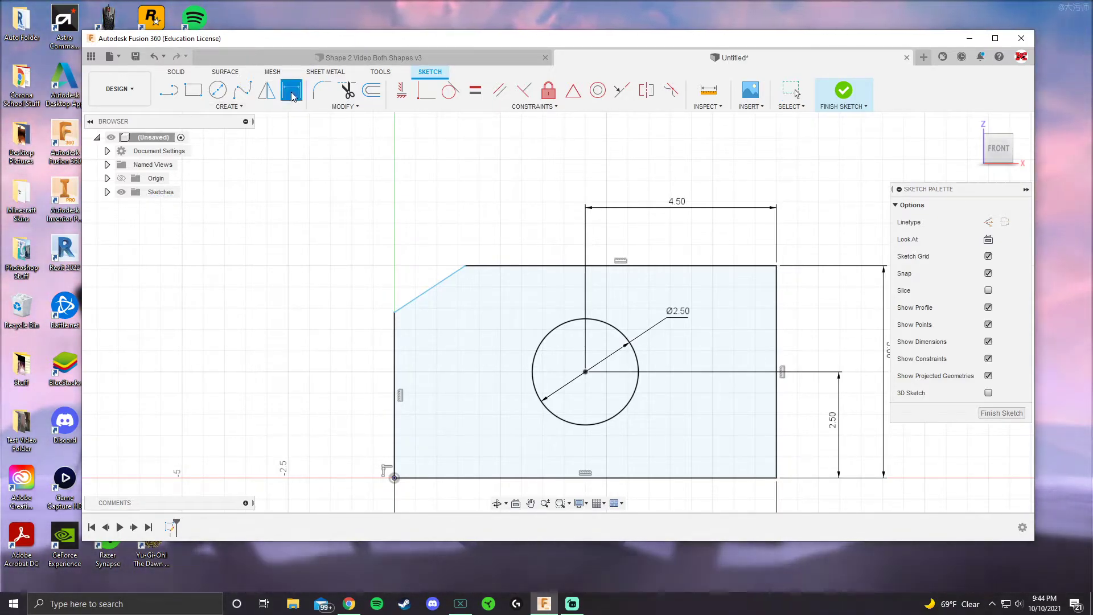
click(428, 297)
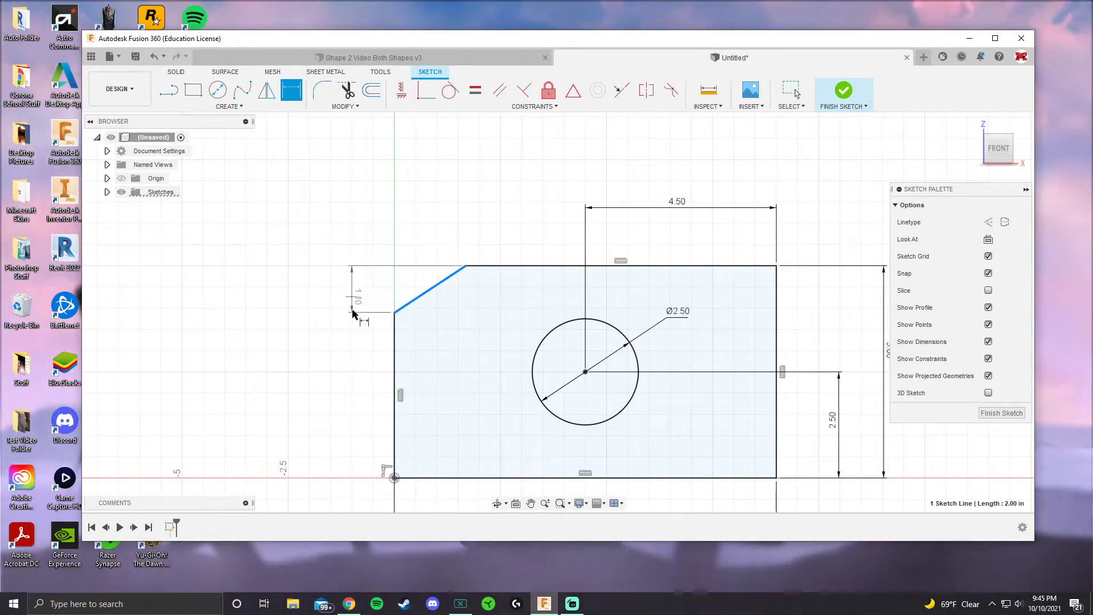
click(330, 284)
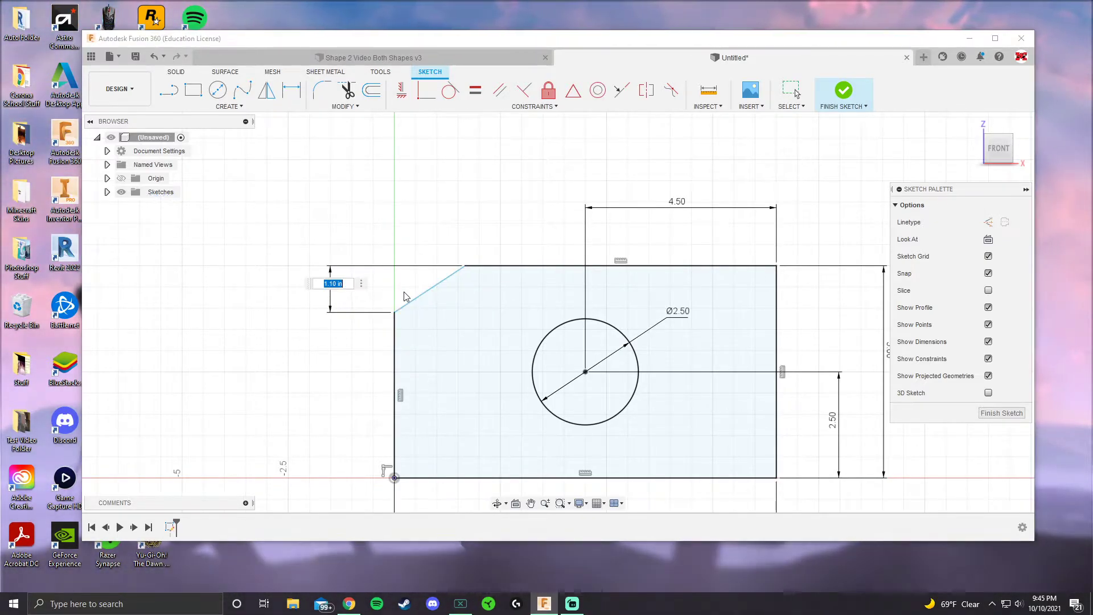
text(1)
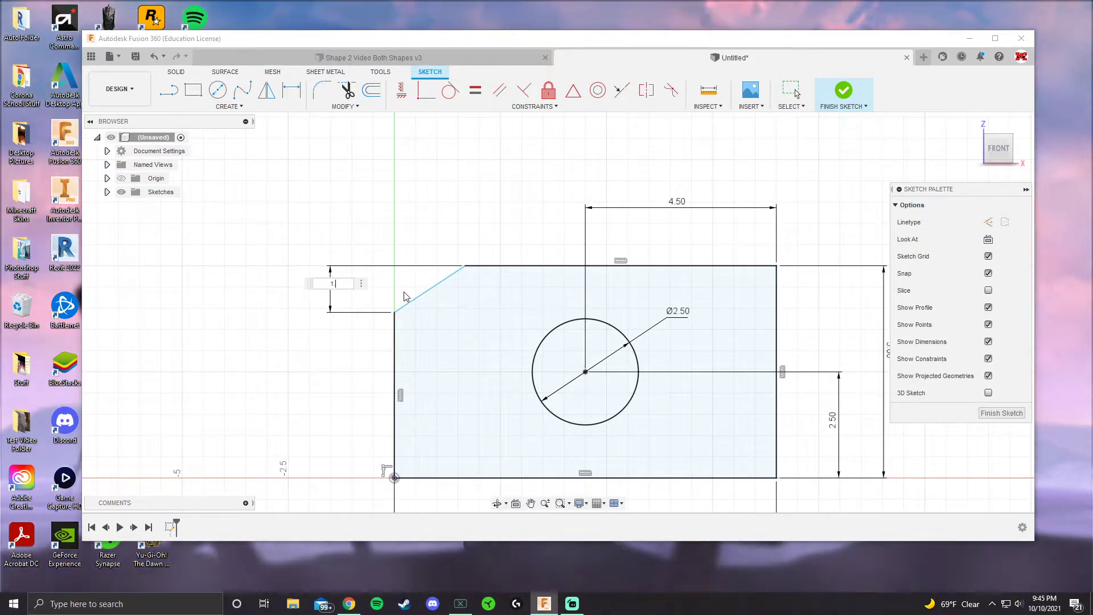
key(Return)
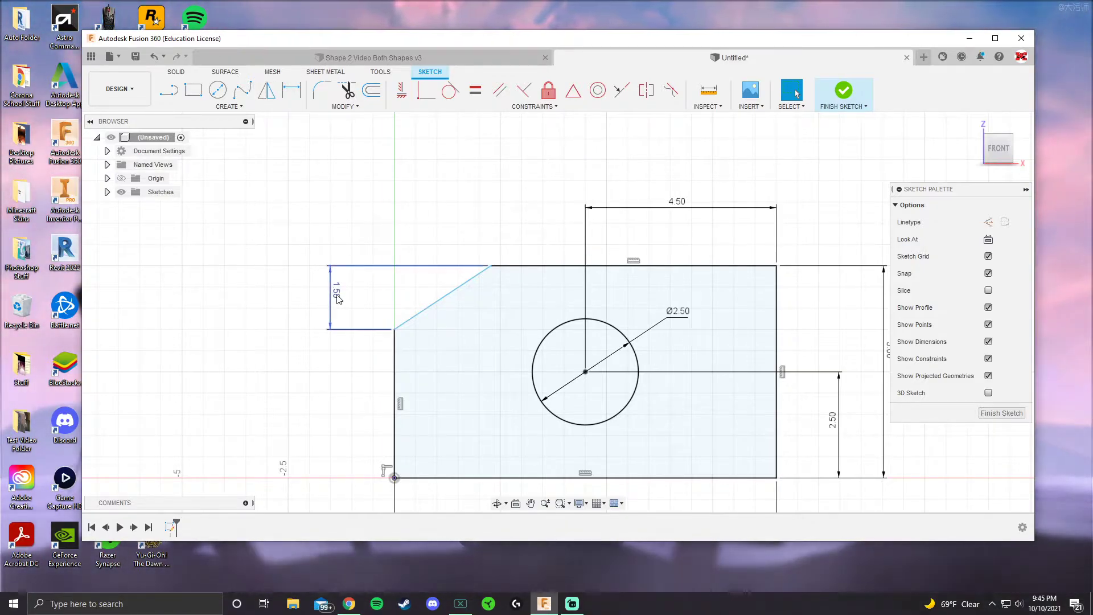
Step: Dimension the vertical distance between the slanted edge's two endpoints at 1.5 in, placing the dimension outside the plate's left side
click(291, 90)
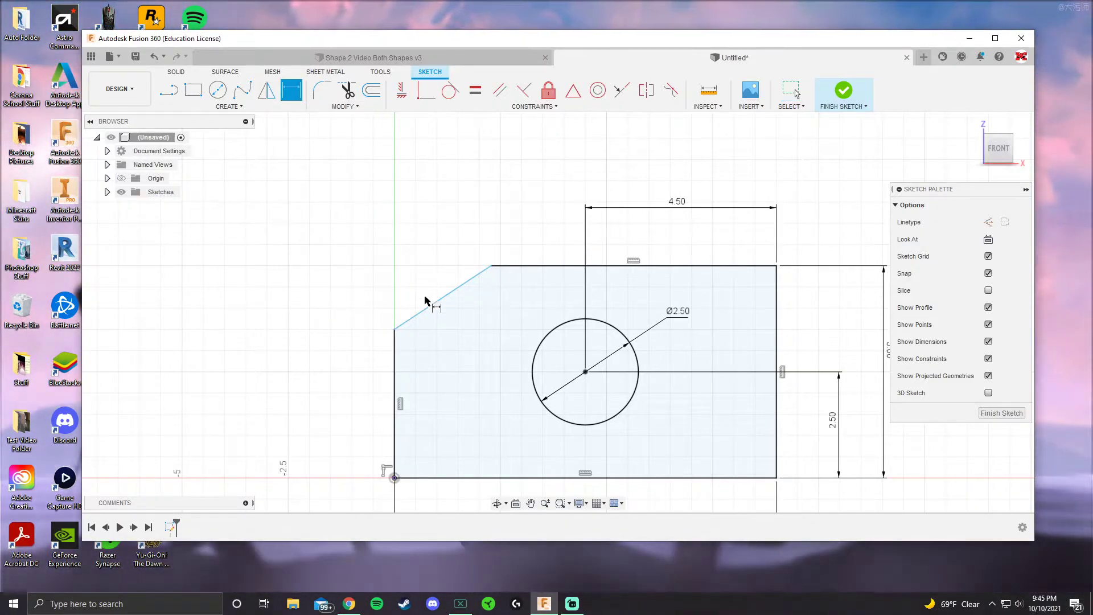
click(427, 307)
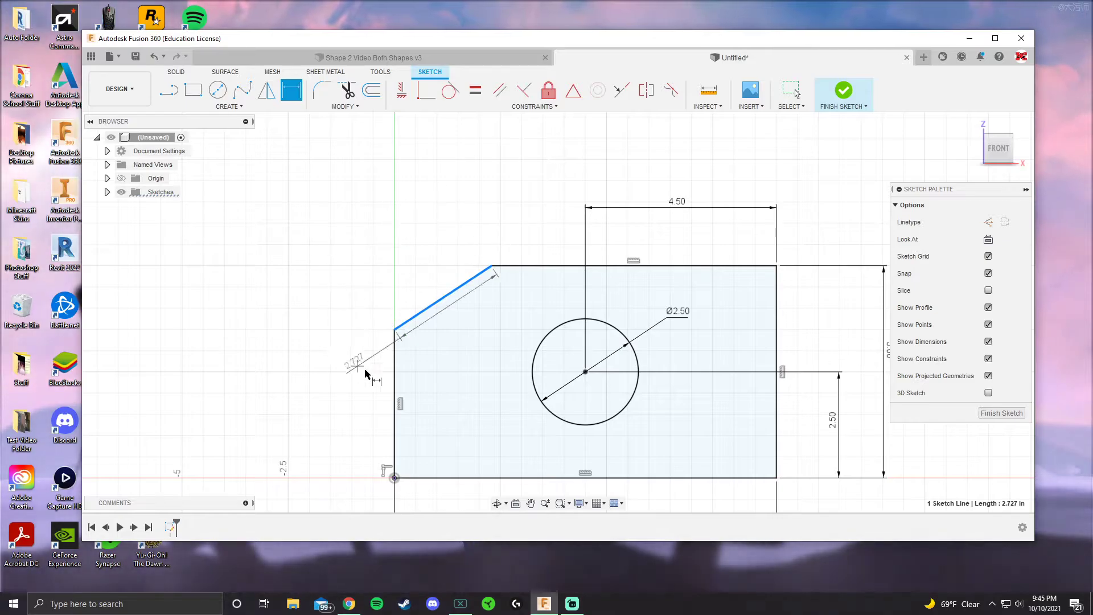
click(292, 89)
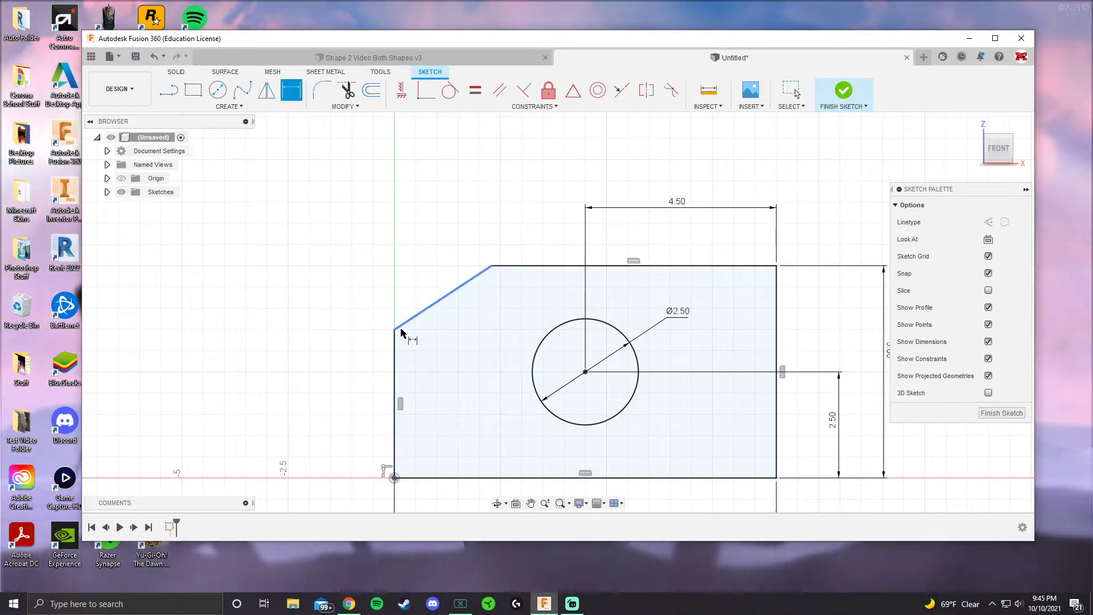
scroll(395, 332, up, 3)
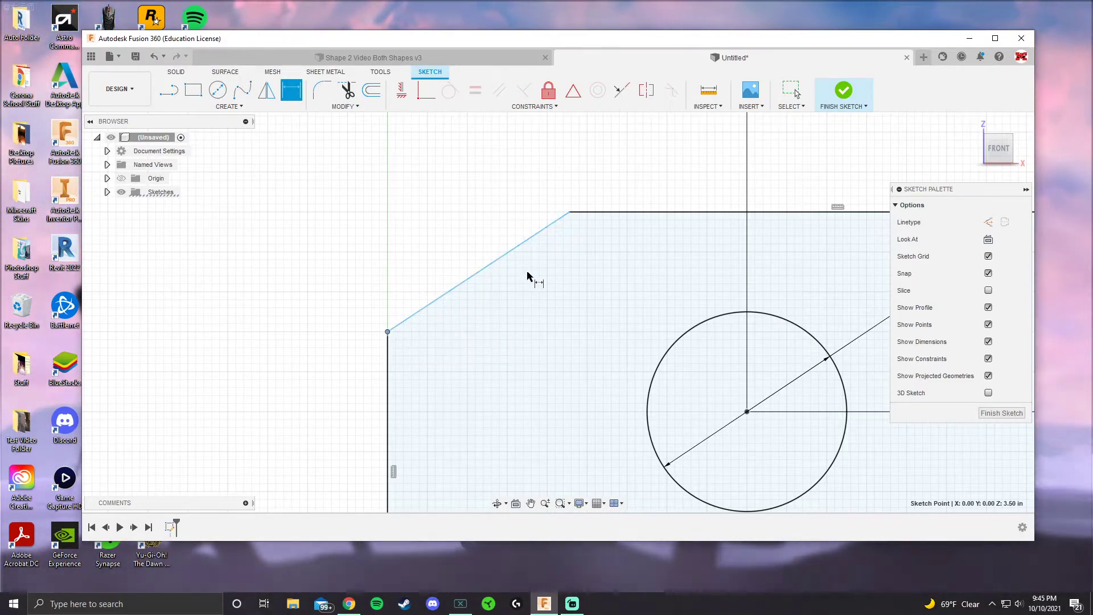
click(570, 213)
scroll(476, 232, down, 3)
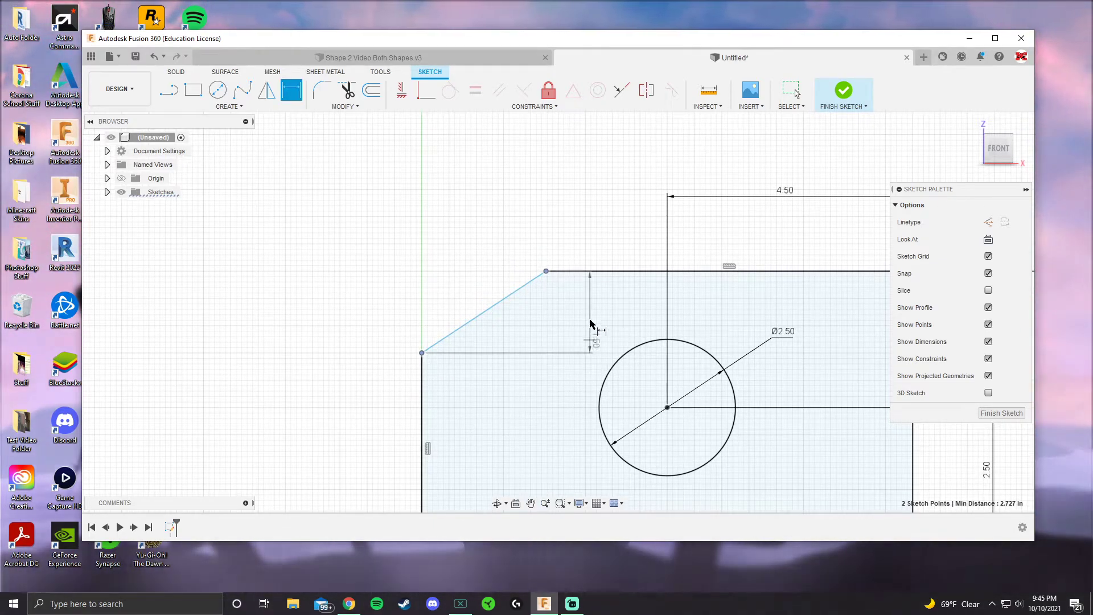
scroll(433, 313, down, 1)
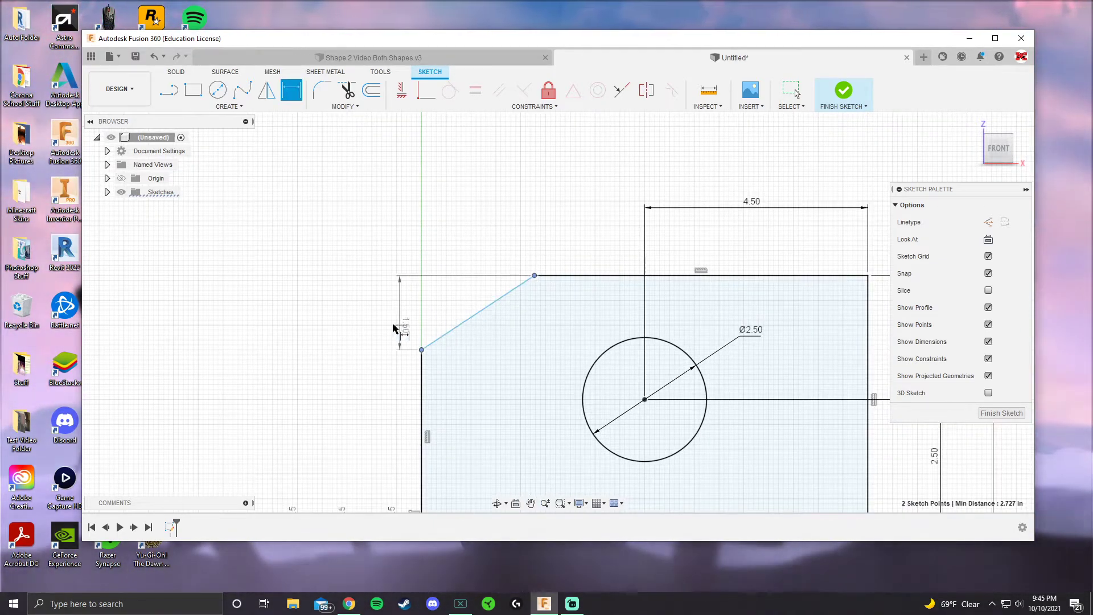
click(339, 314)
key(Return)
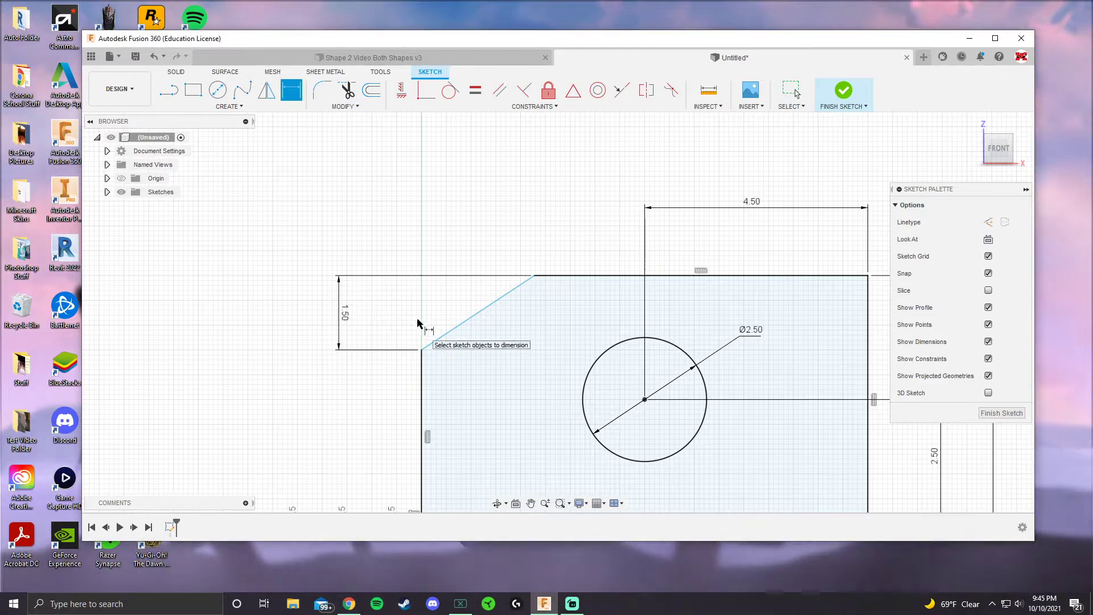
Step: Dimension the angle between the slanted corner edge and the plate's left vertical edge and set it to 45 degrees
scroll(405, 311, down, 4)
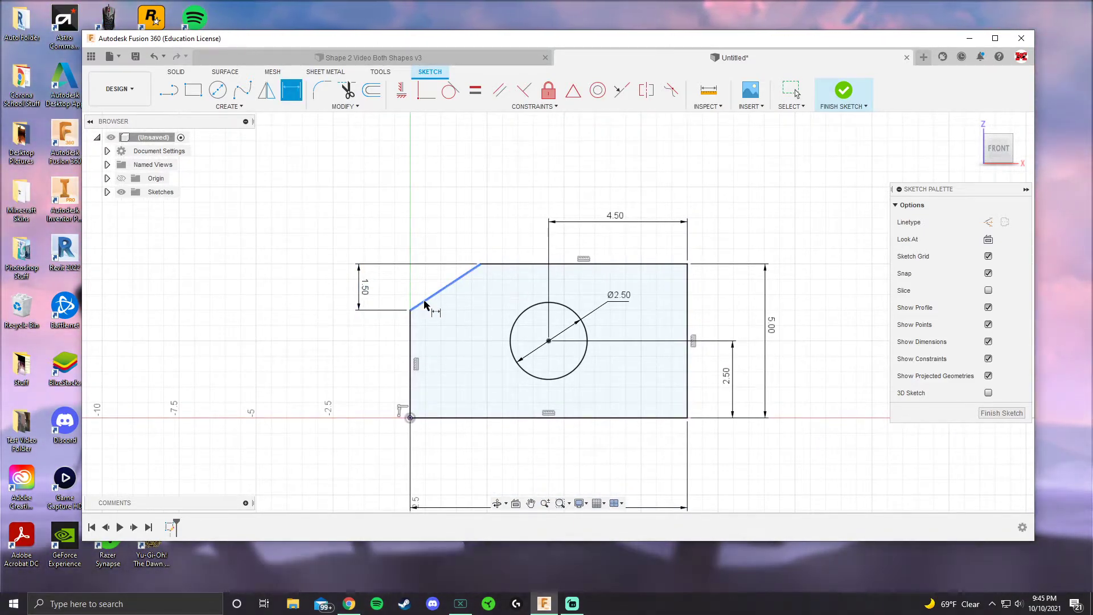
scroll(417, 320, up, 3)
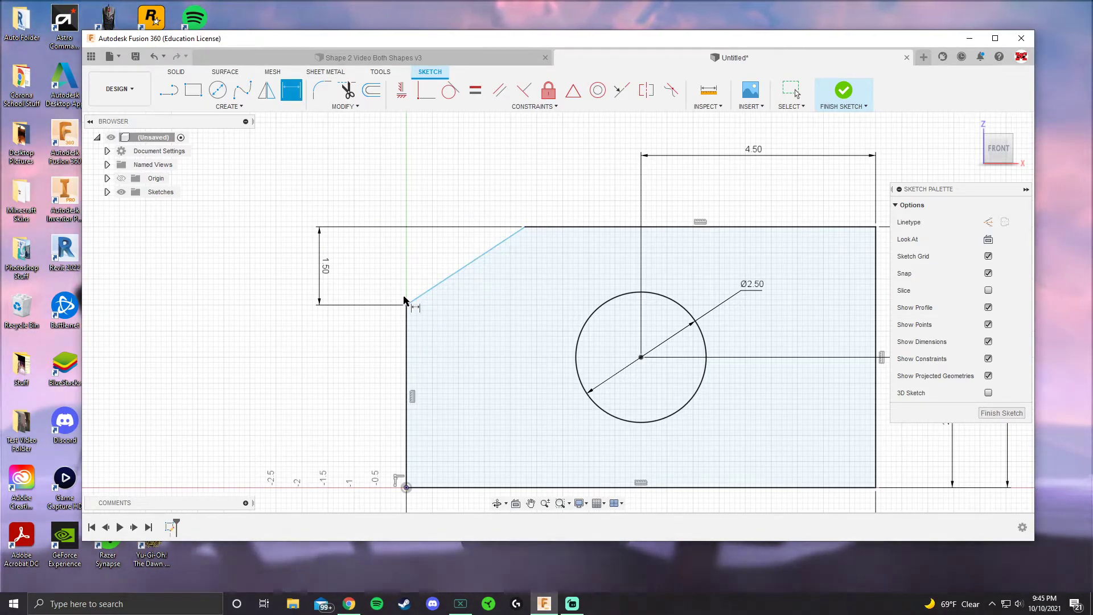
click(466, 270)
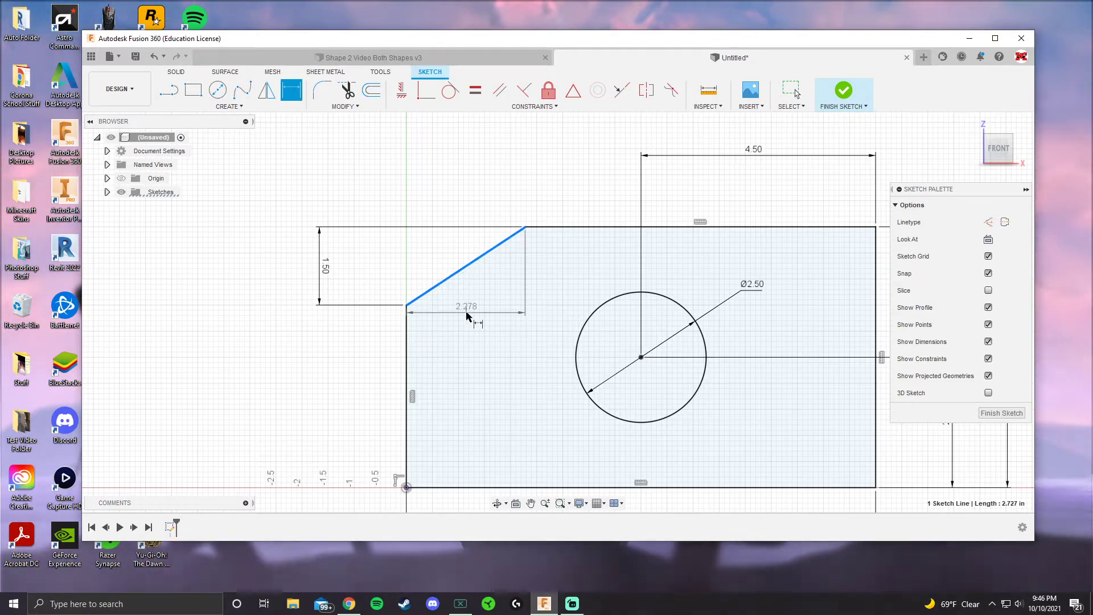
click(406, 362)
scroll(412, 302, up, 3)
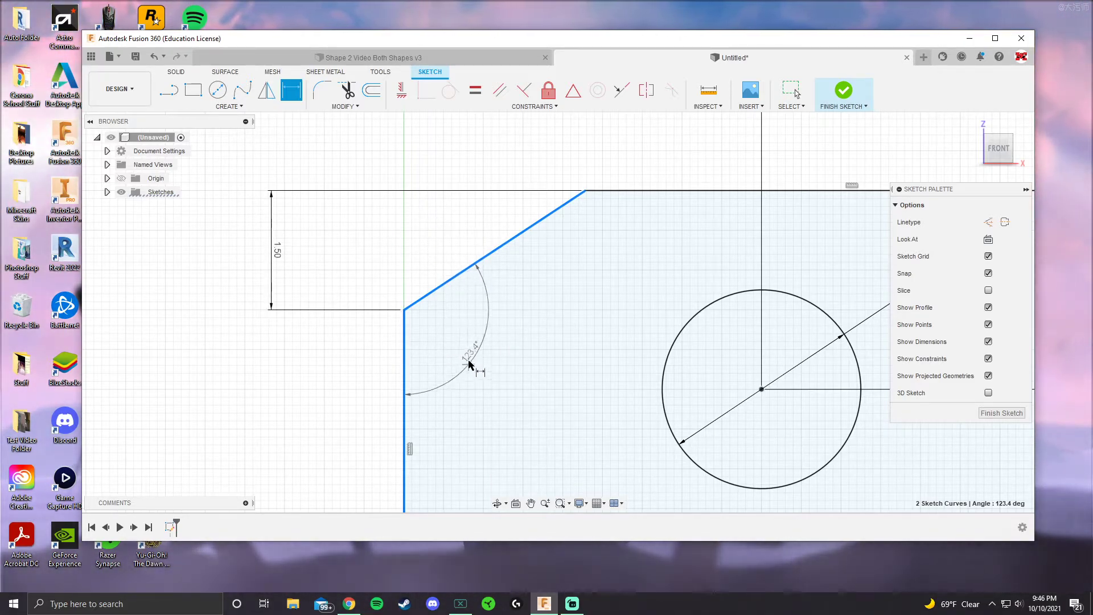
click(440, 234)
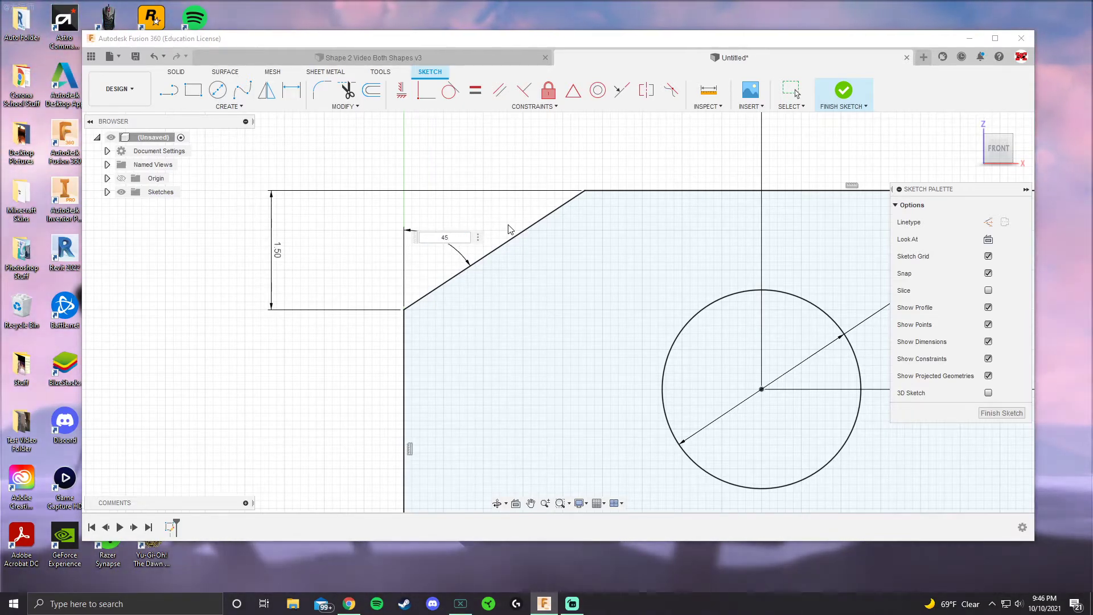
key(Return)
scroll(537, 239, down, 5)
middle_drag(488, 283, 457, 269)
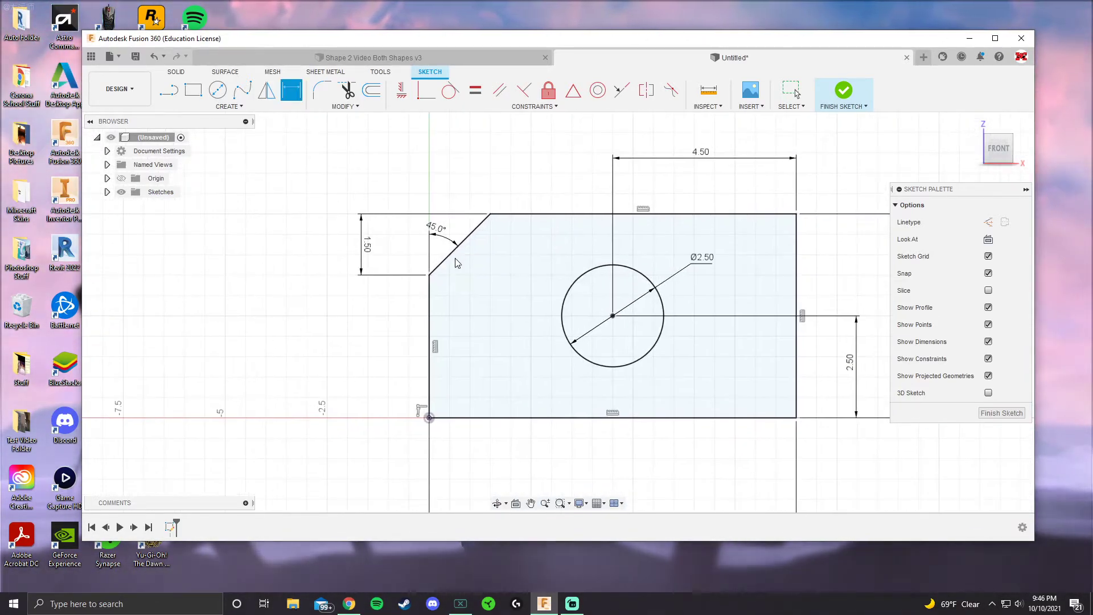
key(Escape)
scroll(490, 177, down, 3)
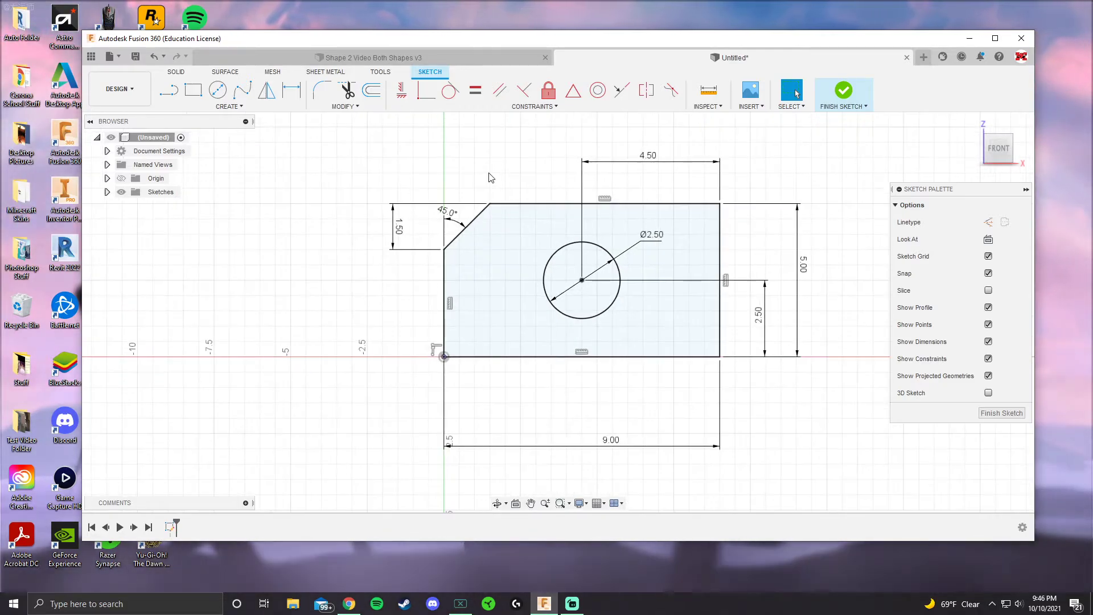
Step: Fillet the plate's lower-left corner at the origin with a 1 in radius
click(322, 96)
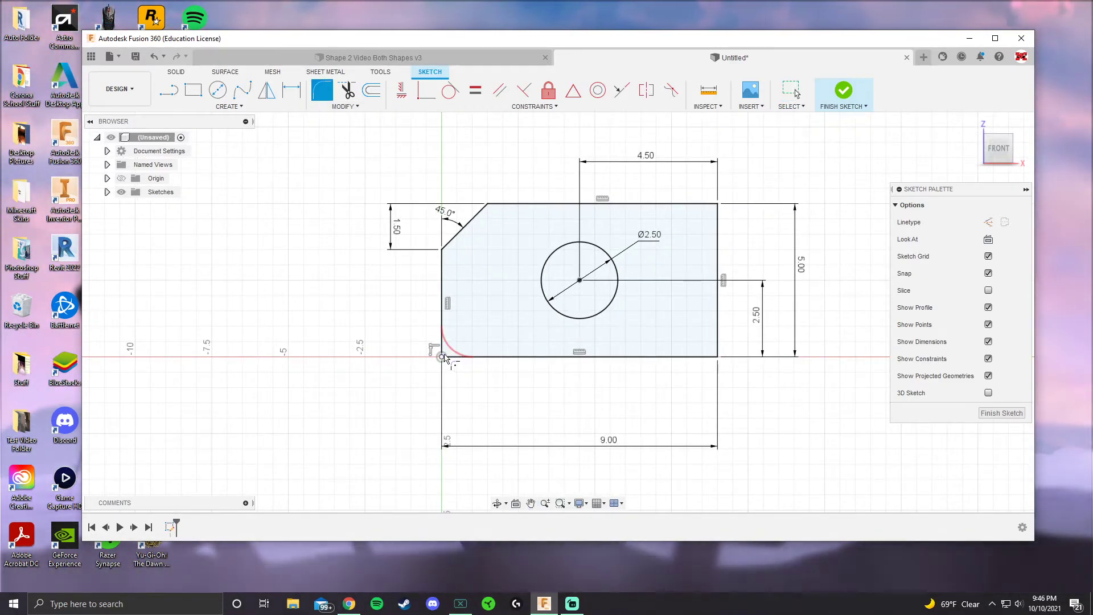
click(443, 357)
key(Return)
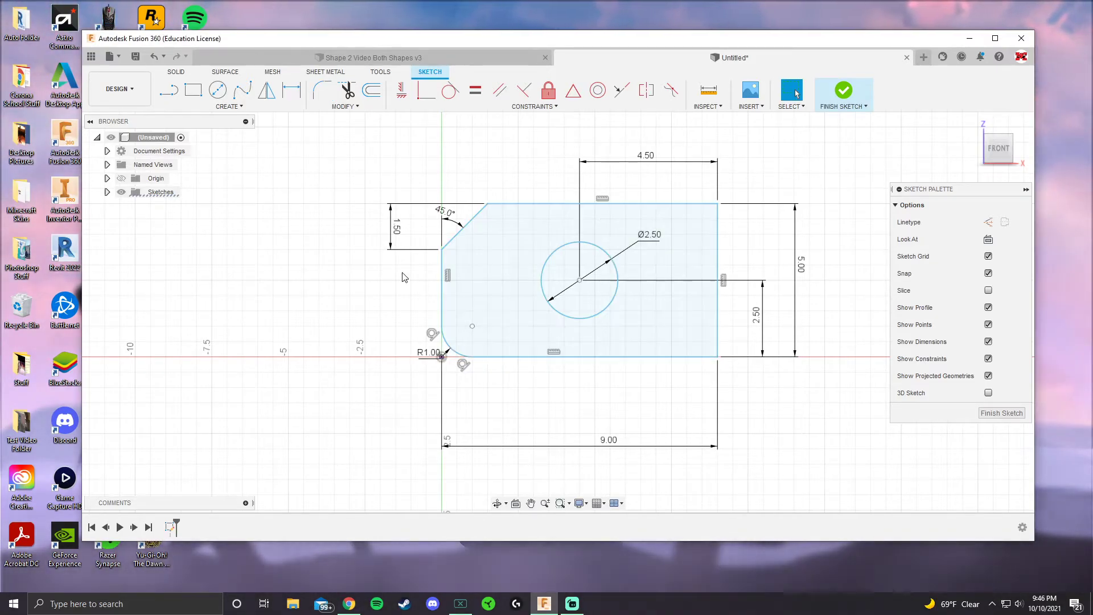
Step: Try to dimension the vertical distance from the fillet's center point to the plate's top edge
click(292, 92)
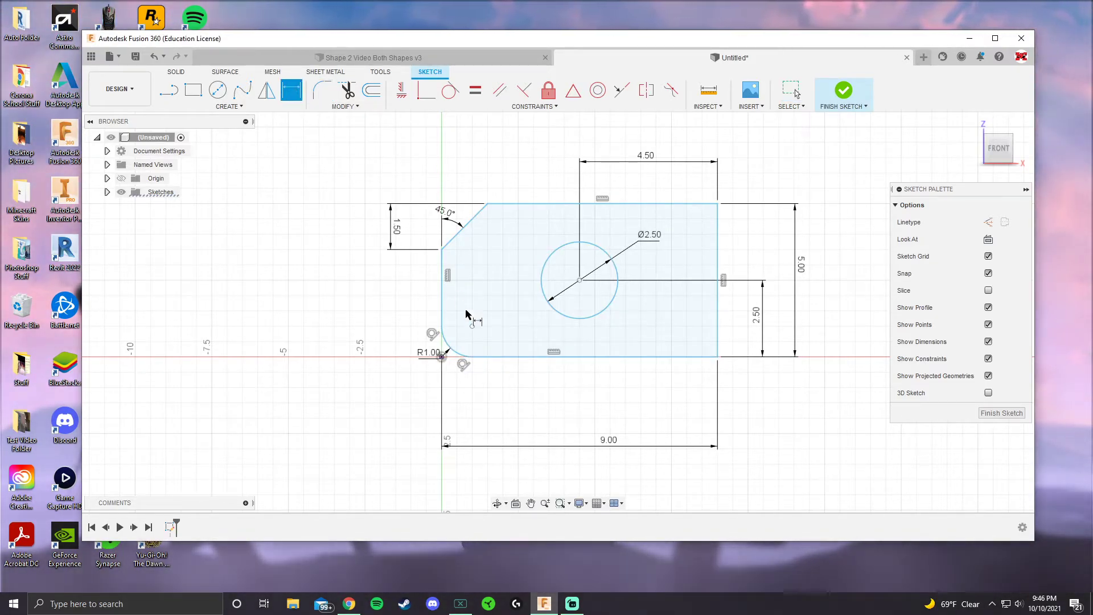
scroll(464, 316, up, 2)
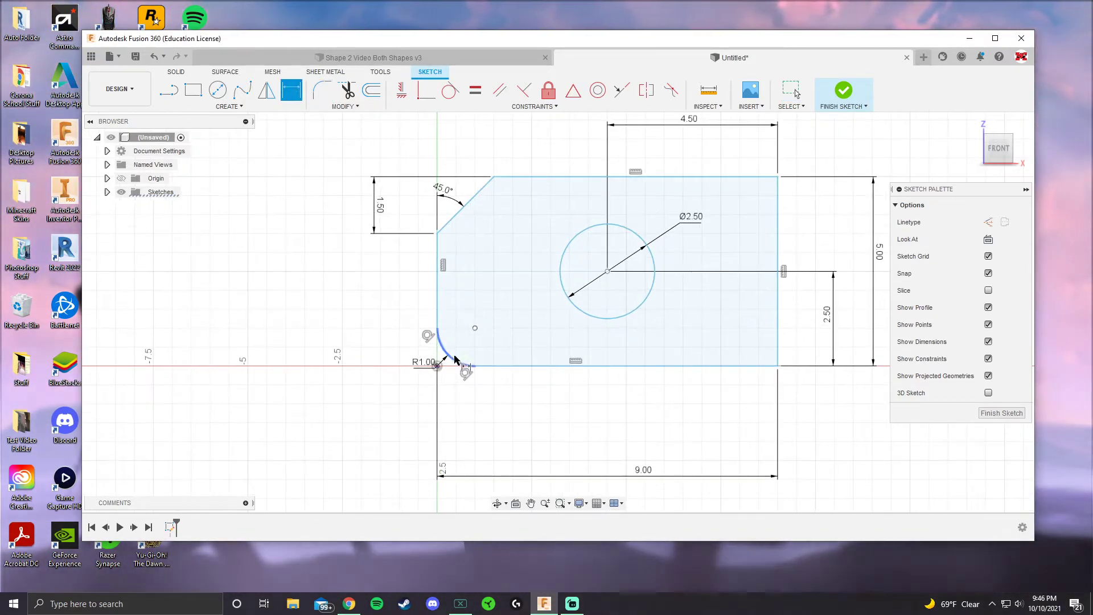
click(475, 329)
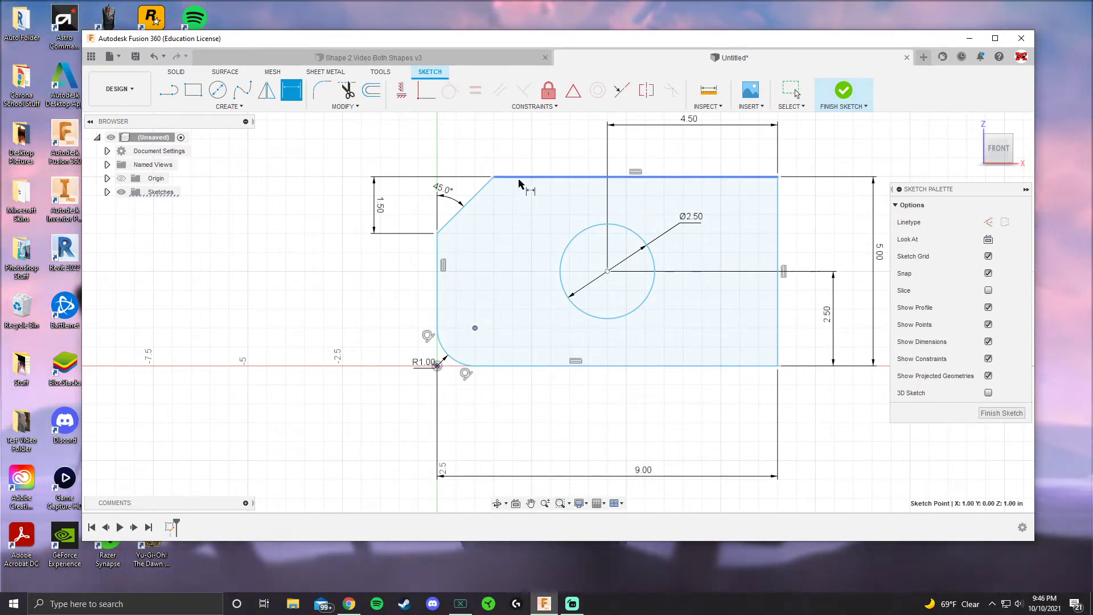
click(535, 178)
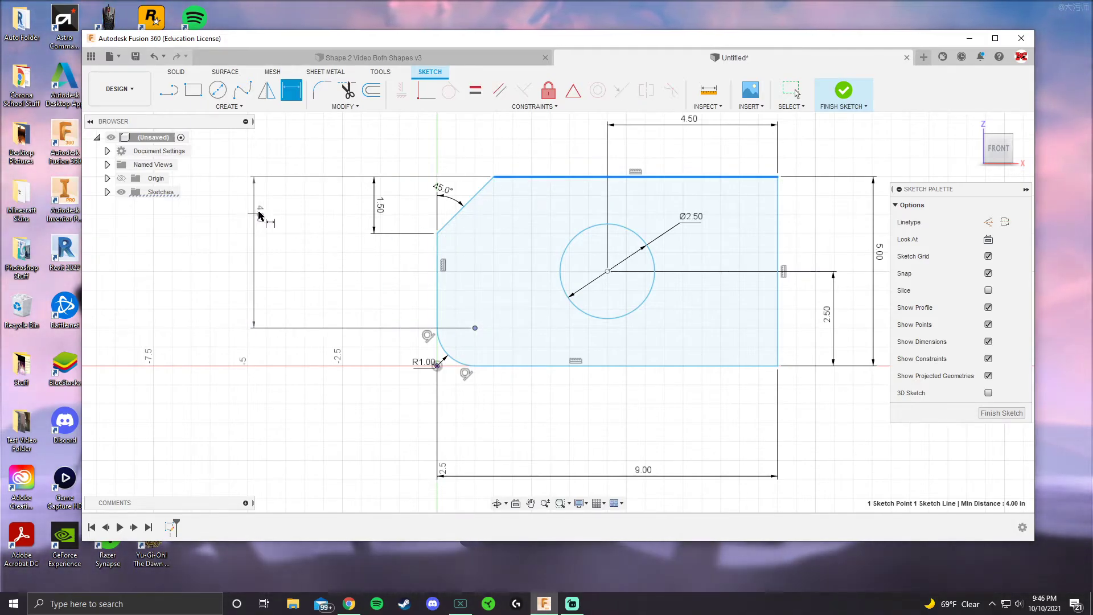
click(270, 210)
click(668, 308)
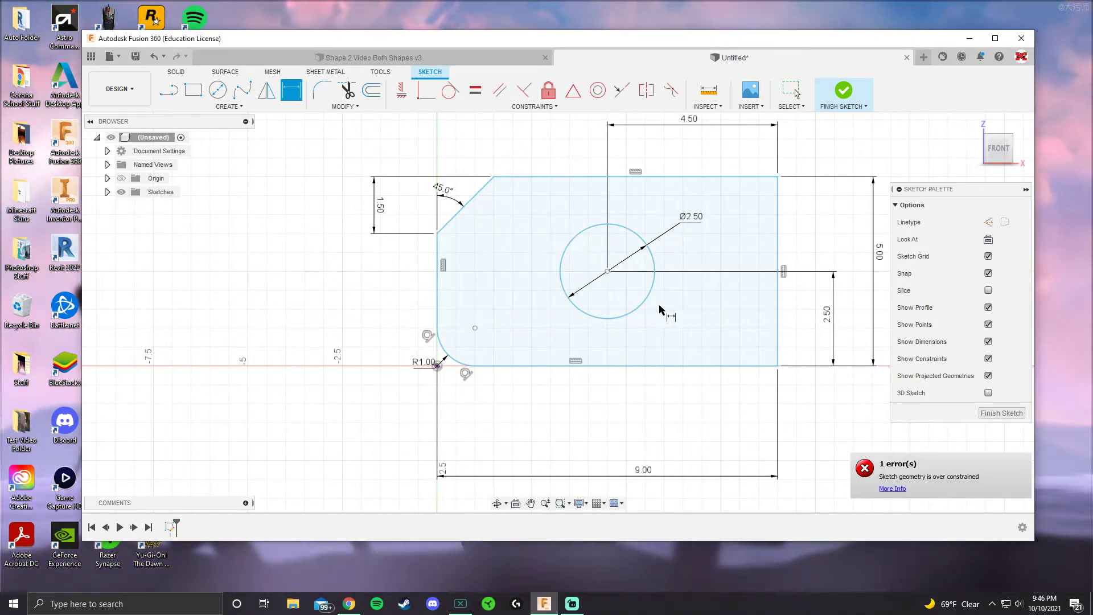
key(Escape)
Step: Delete the overall height dimension beside the plate's right edge
click(875, 261)
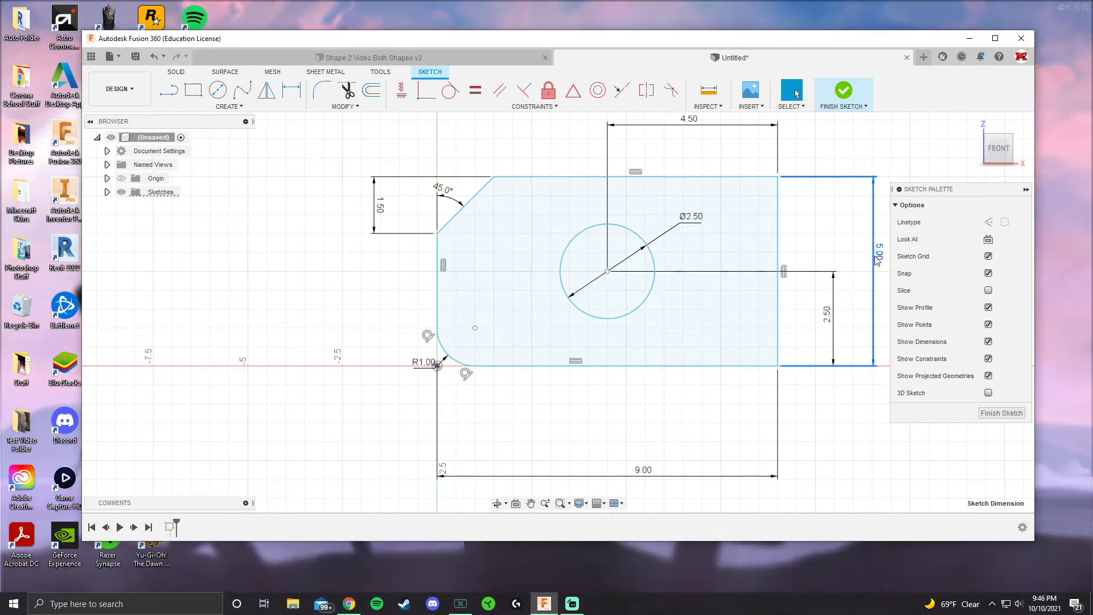
key(Delete)
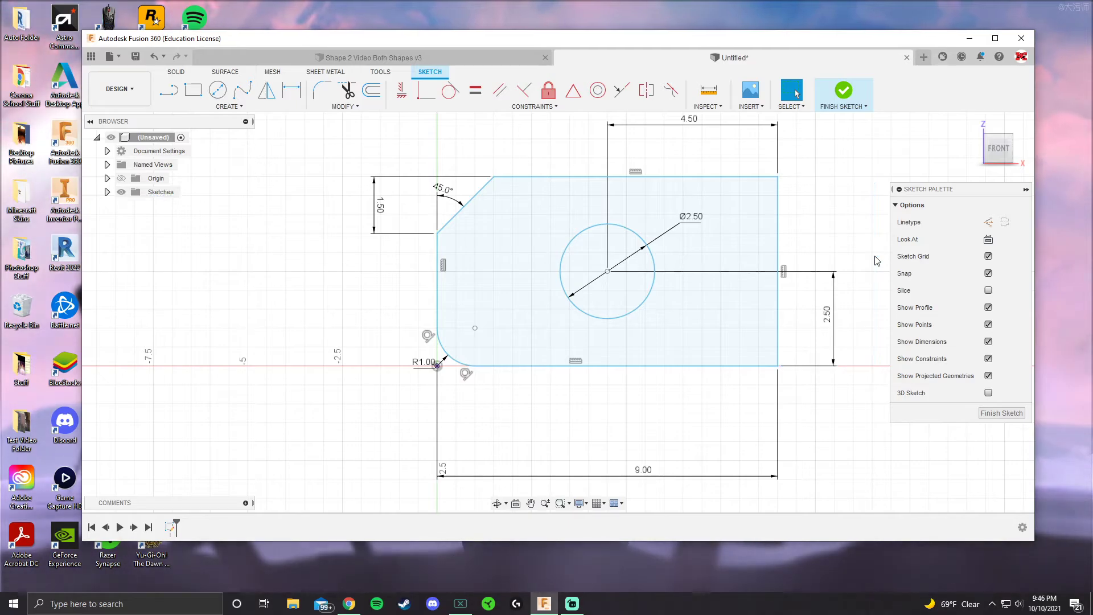
Step: Dimension the plate's height between its top and bottom edges at 5 in on the left side, and delete that dimension again
click(292, 91)
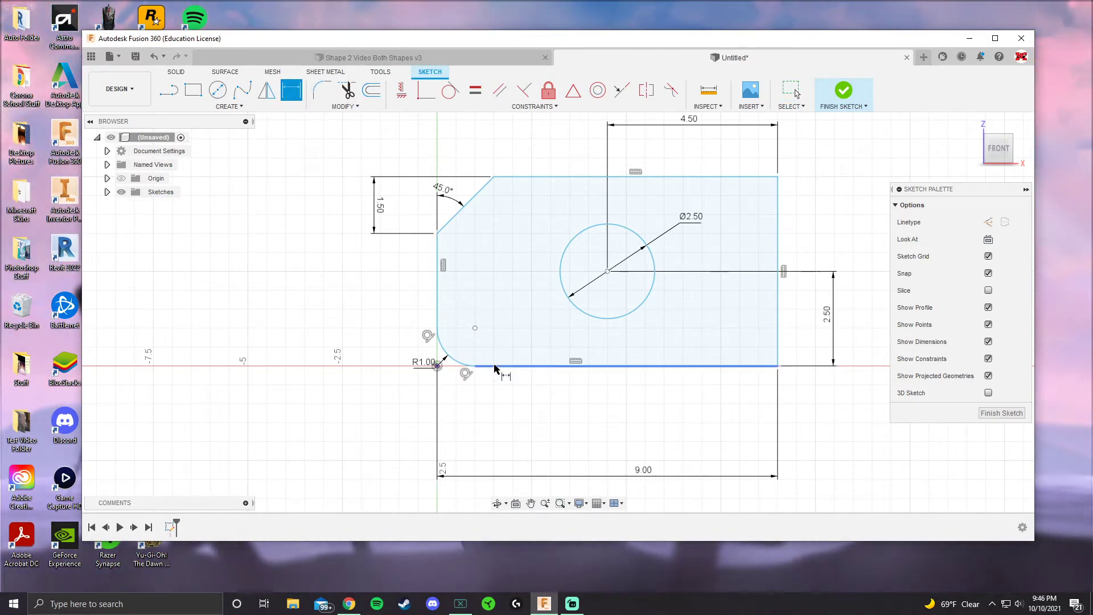
click(518, 179)
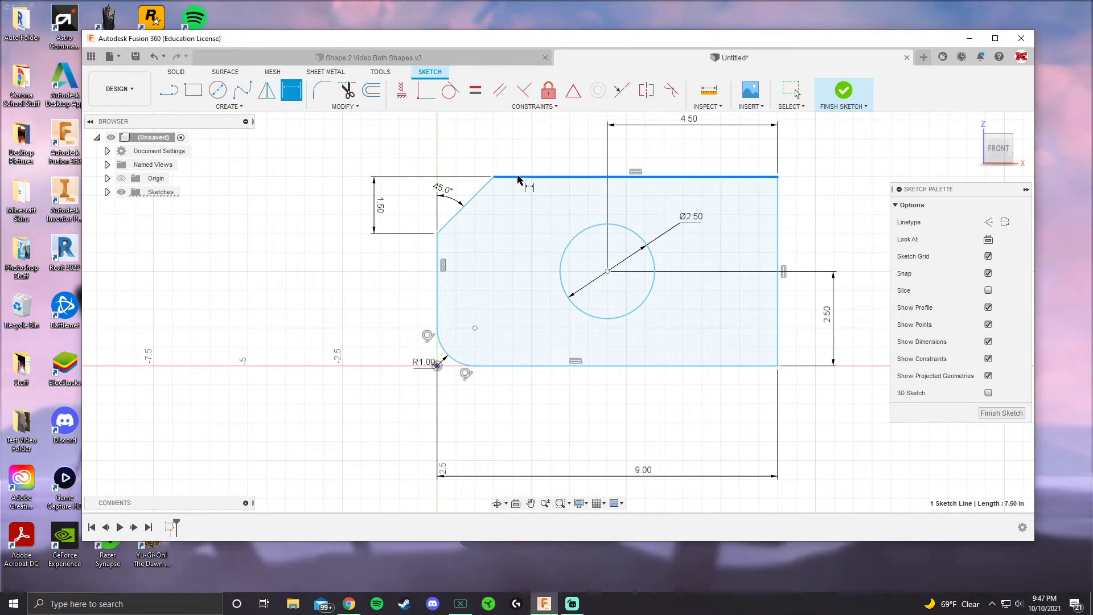
click(522, 365)
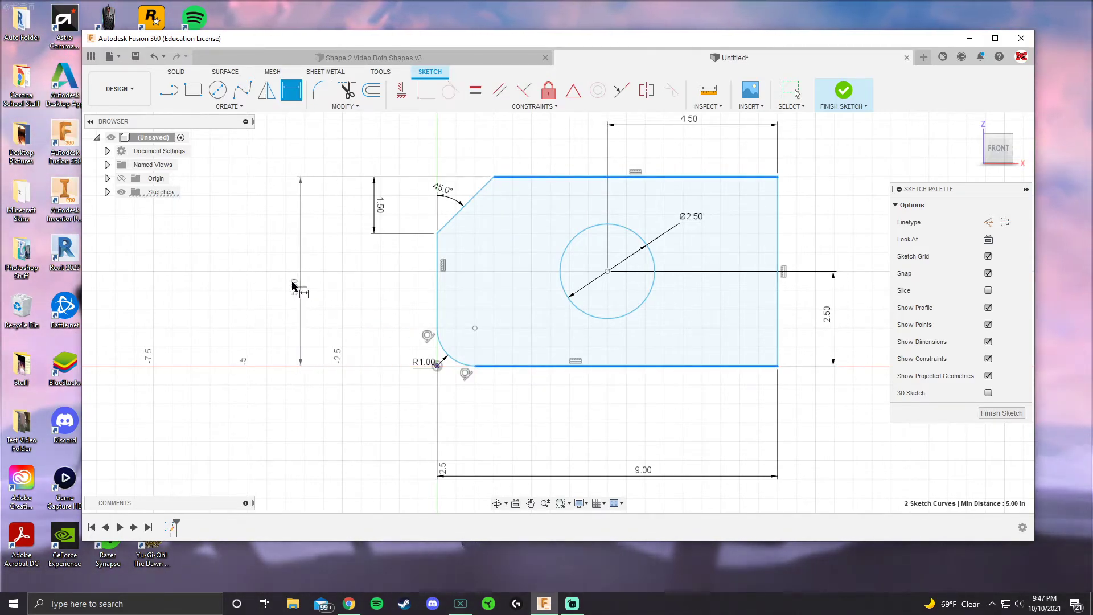
click(276, 273)
key(Return)
key(Escape)
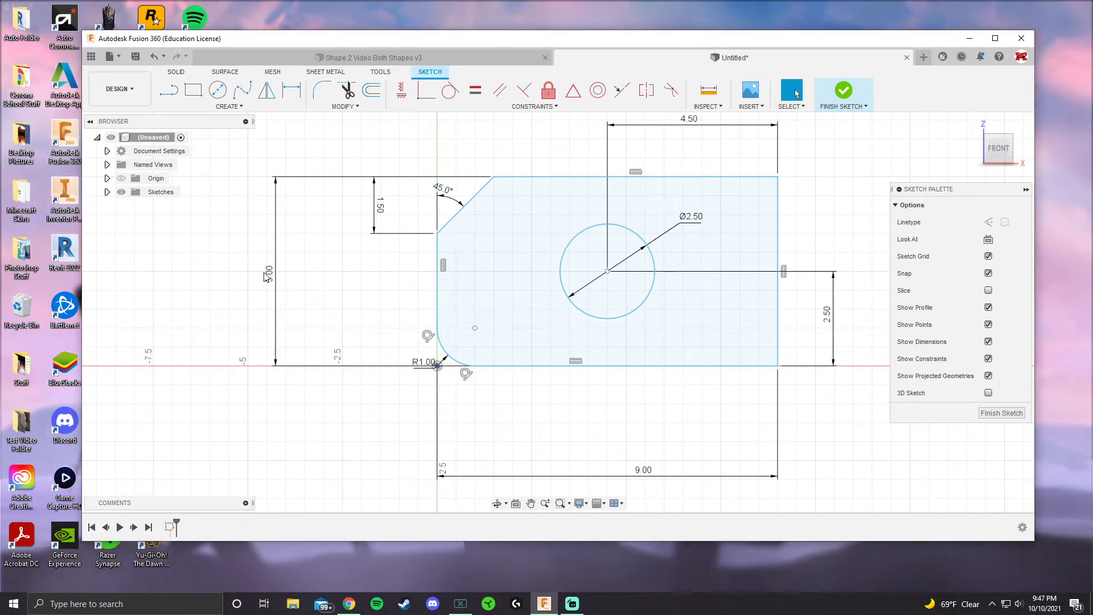
click(271, 271)
key(Delete)
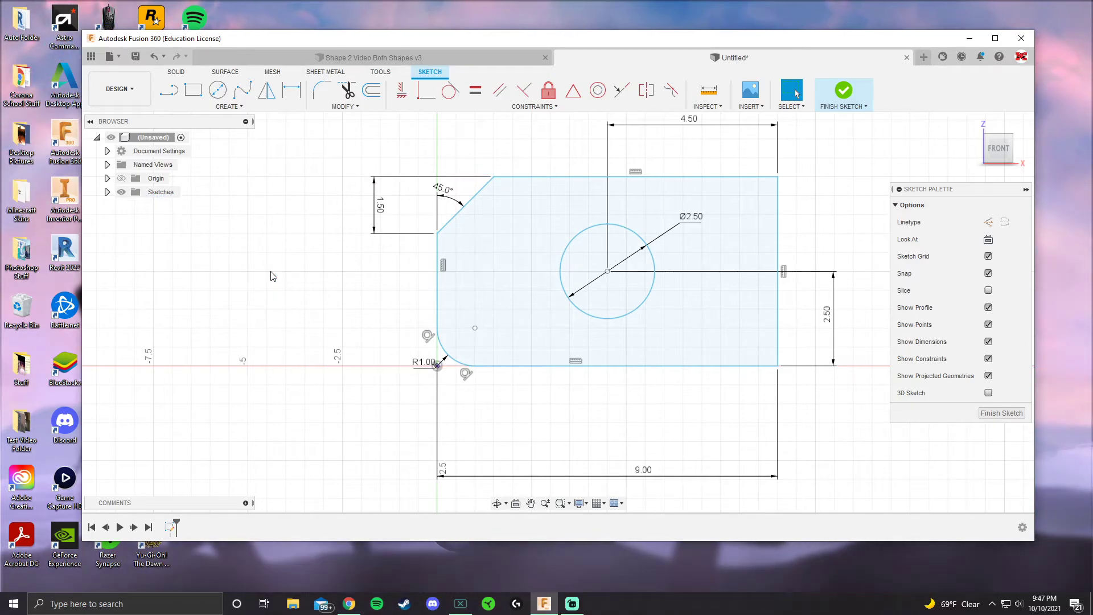
Step: Dimension the vertical distance from the top edge to the fillet's center point at 4 in, placed outside the plate's left side
click(292, 87)
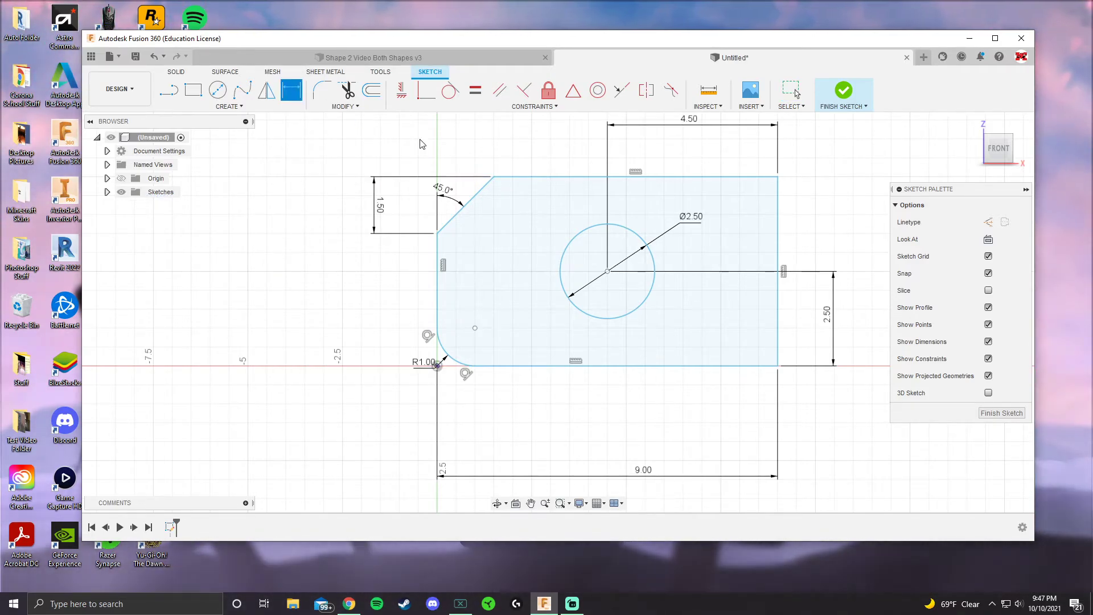
click(530, 180)
click(475, 328)
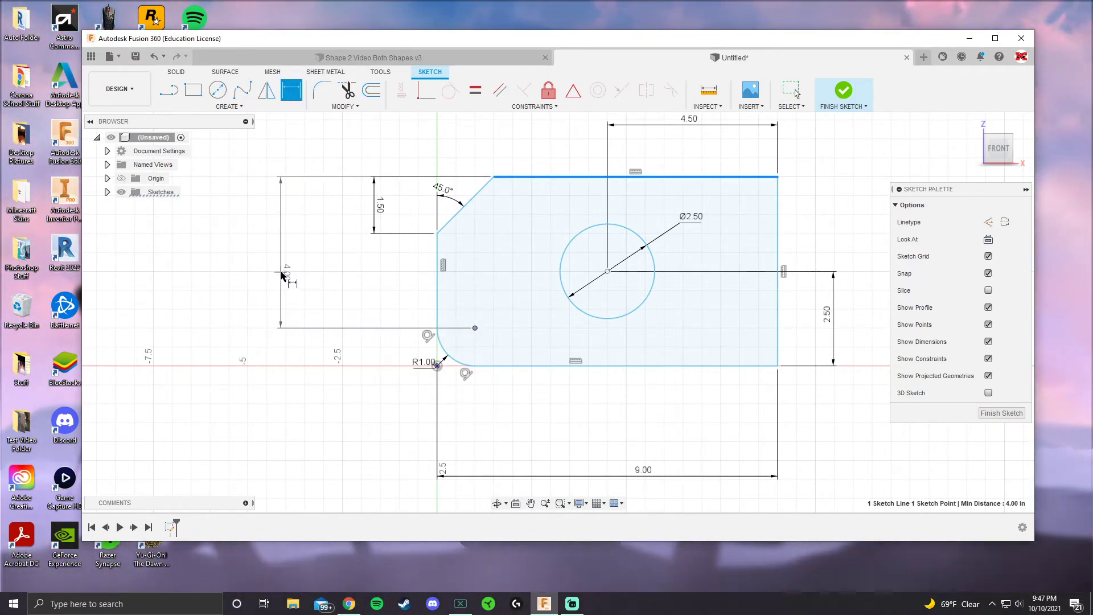
click(284, 275)
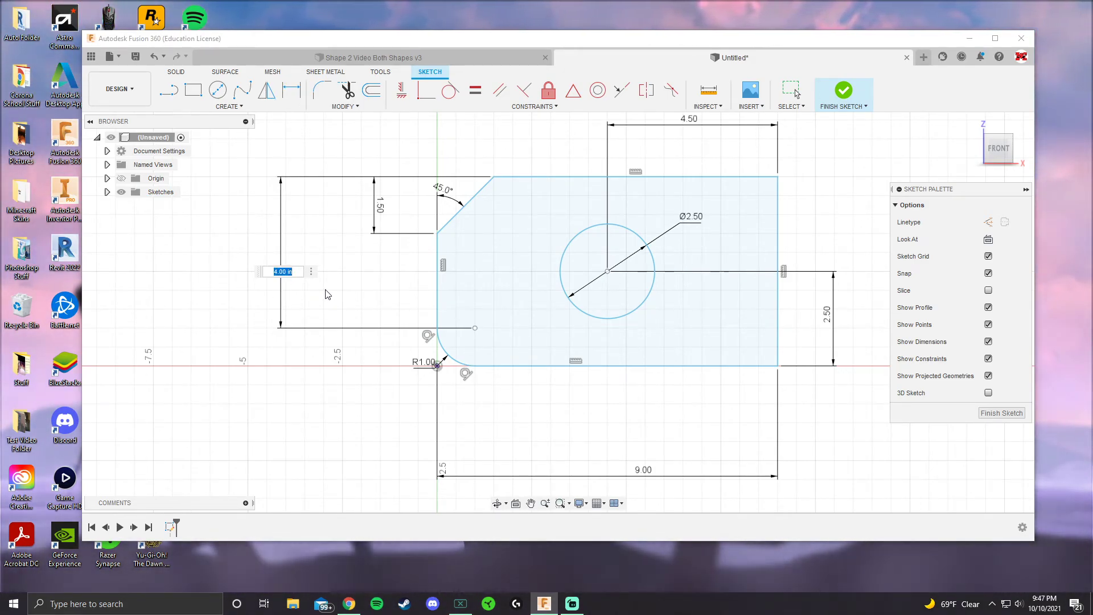
key(Return)
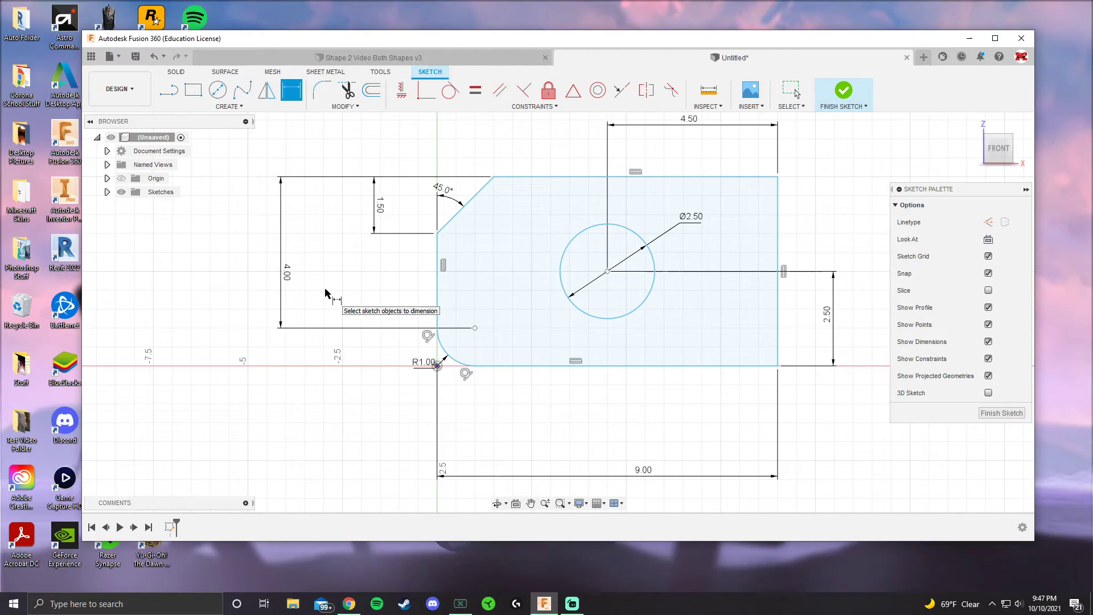
Step: Try to add an overall height dimension between the top and bottom edges, outside the fillet center's dimension
click(531, 178)
click(512, 365)
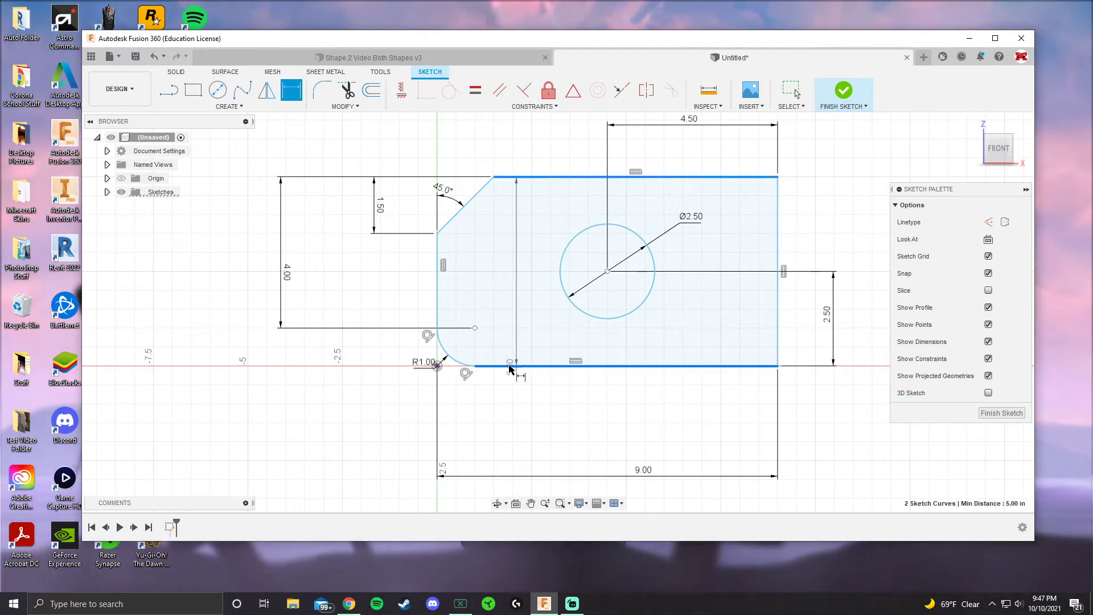
click(222, 286)
click(666, 305)
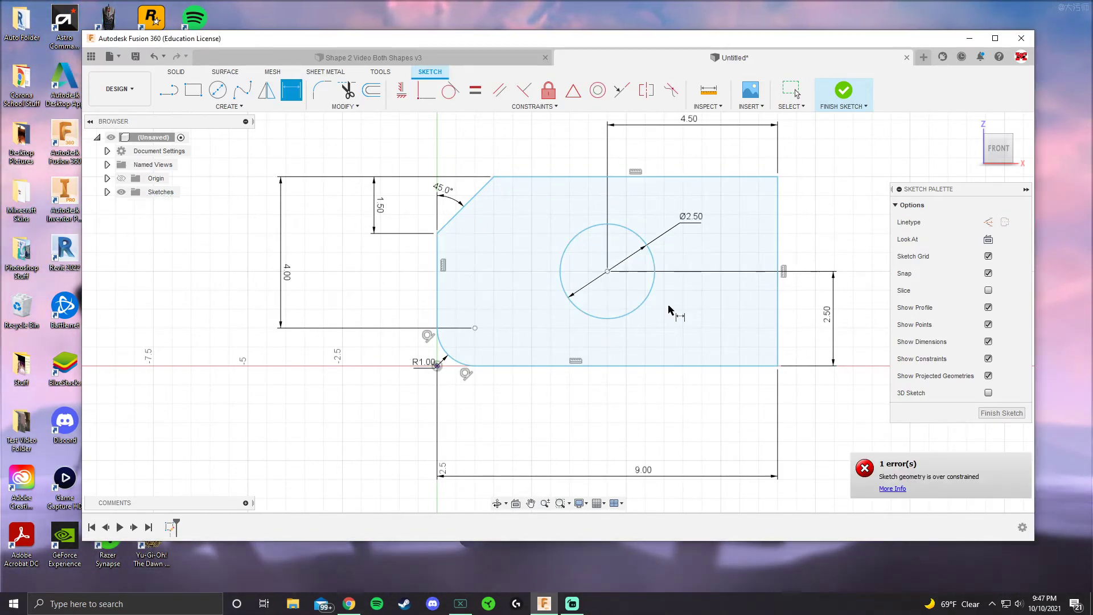
key(Escape)
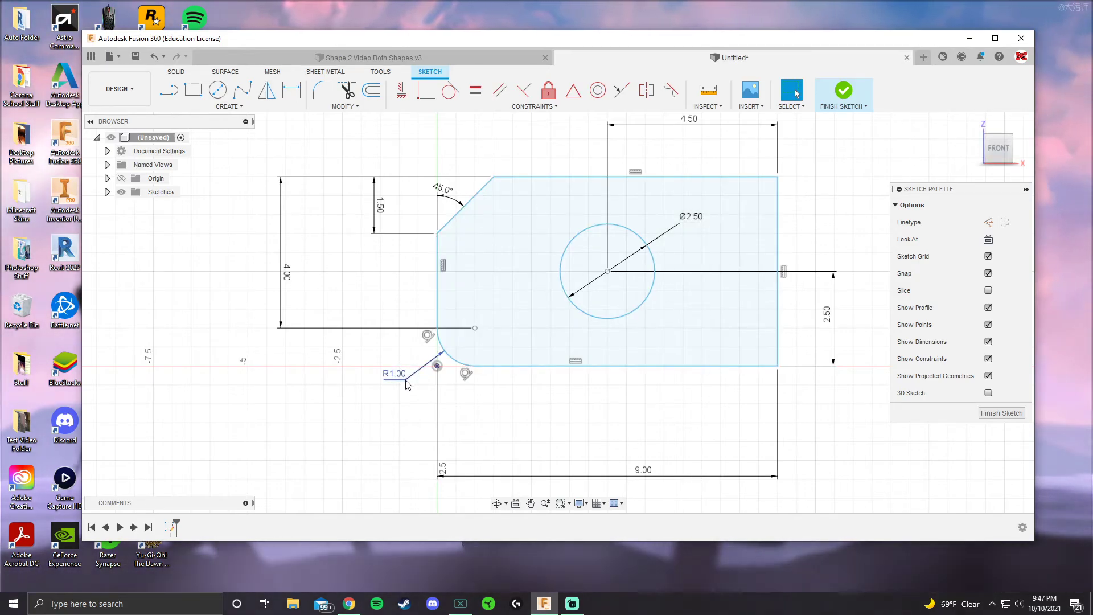
Step: Remove the fillet's radius dimension and dimension the plate's overall height between its top and bottom edges at 5 in, on the far left
click(286, 96)
click(542, 177)
click(541, 365)
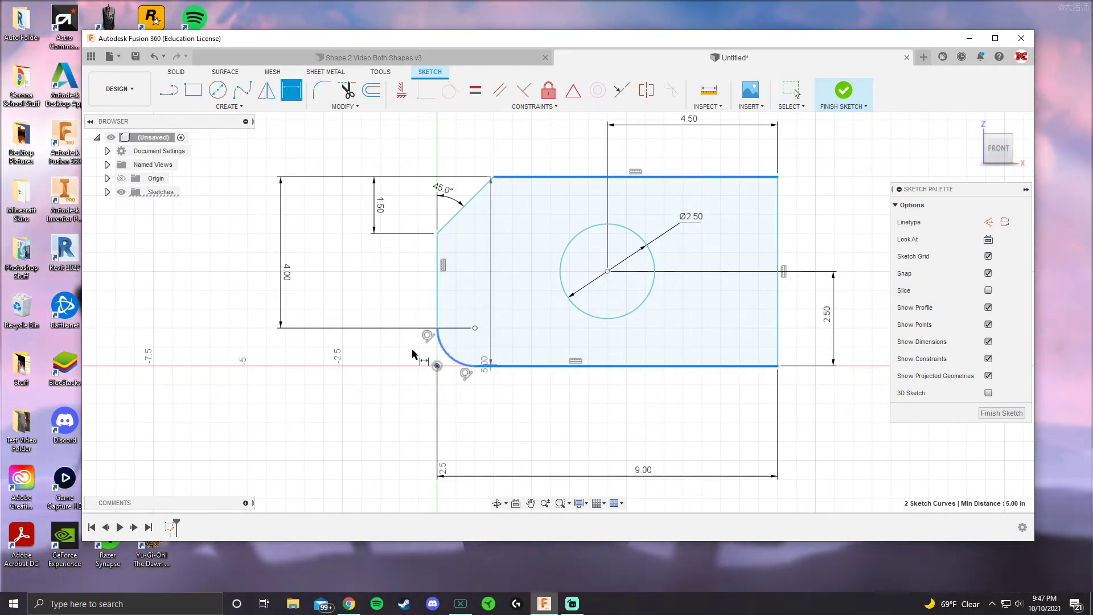
click(246, 278)
key(Return)
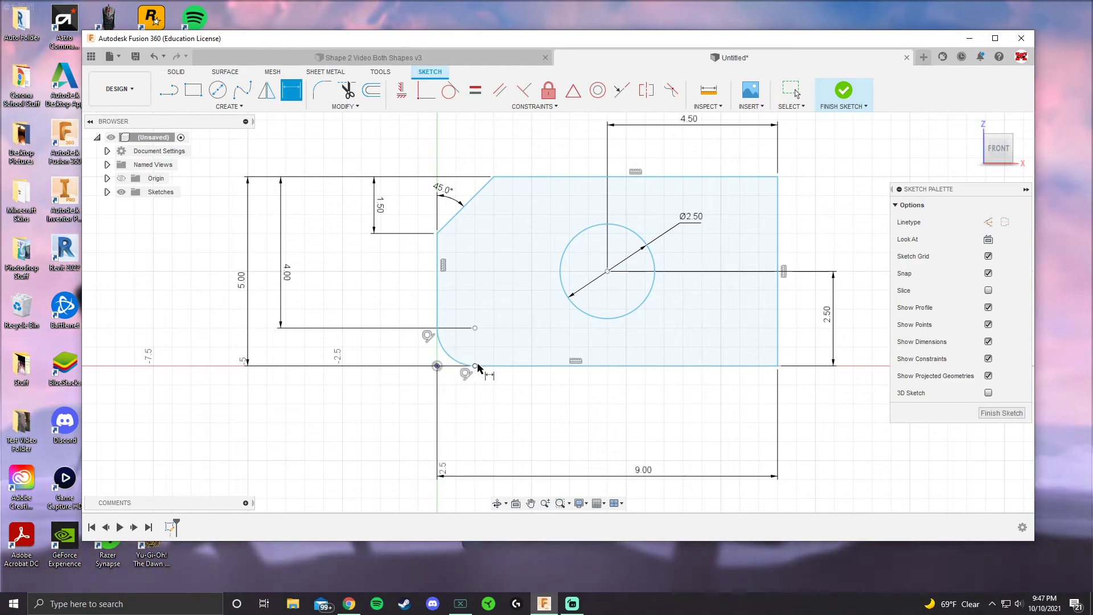
Step: Delete the vertical dimension between the top edge and the fillet's center point
key(Escape)
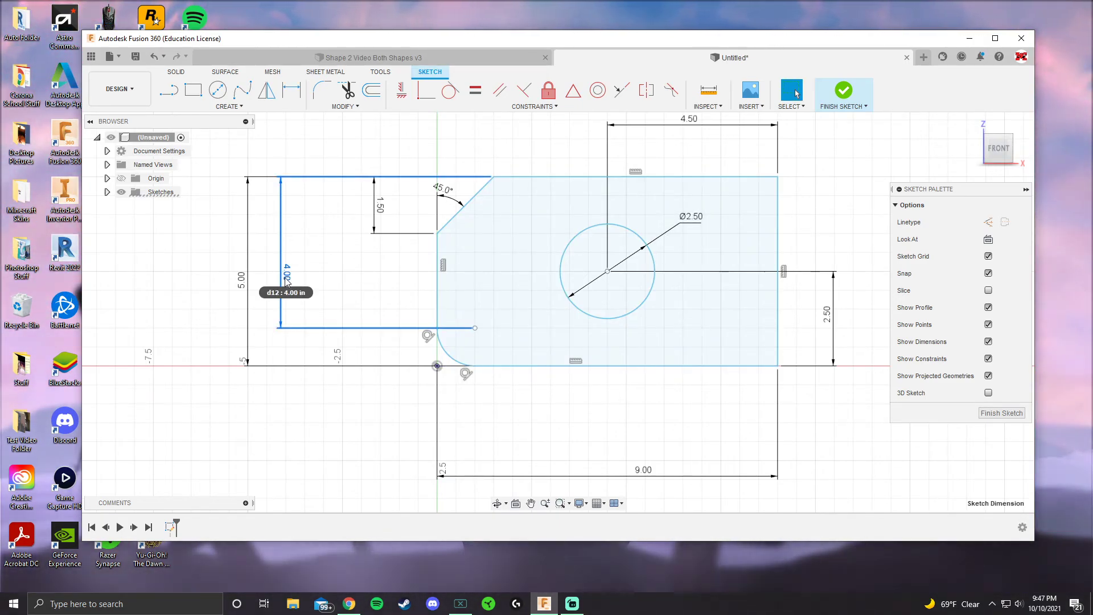
key(Delete)
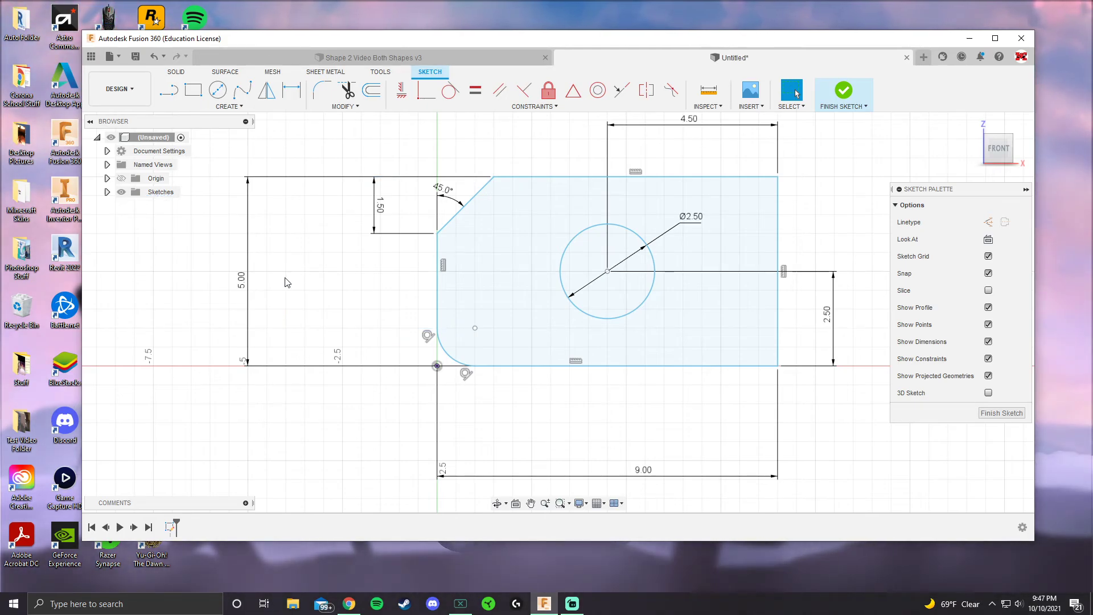
click(291, 90)
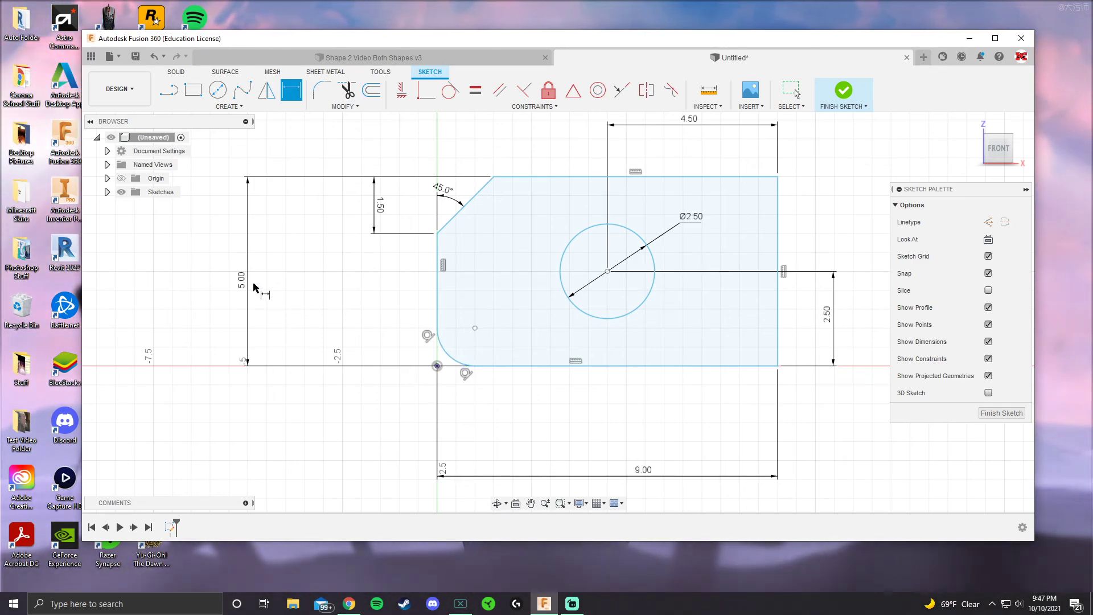
key(Escape)
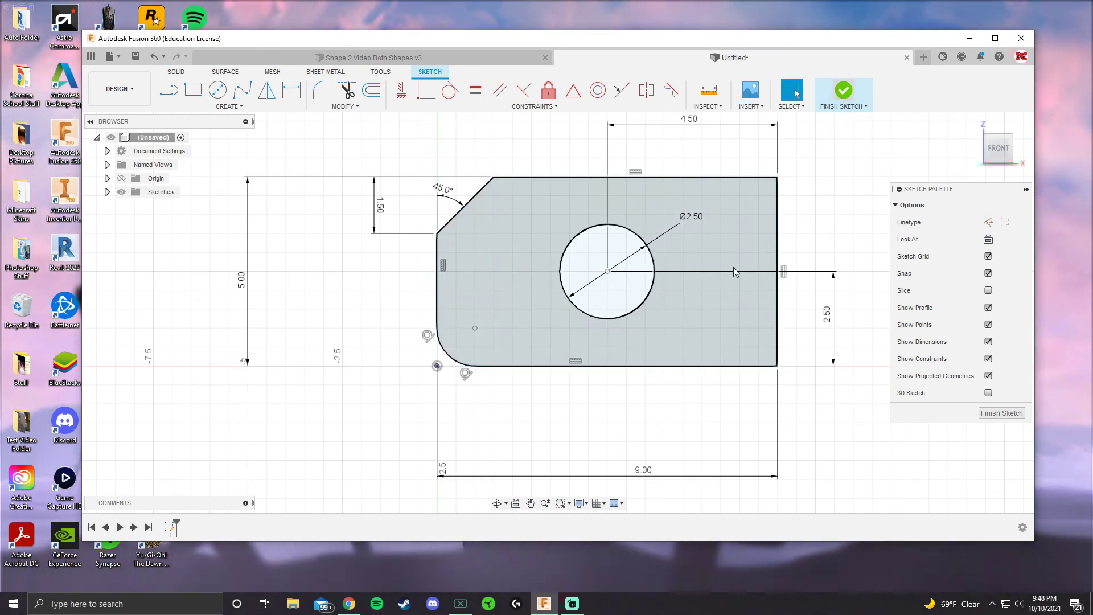
Step: Finish the plate sketch and return to solid modeling
scroll(716, 316, down, 1)
middle_drag(716, 316, 620, 323)
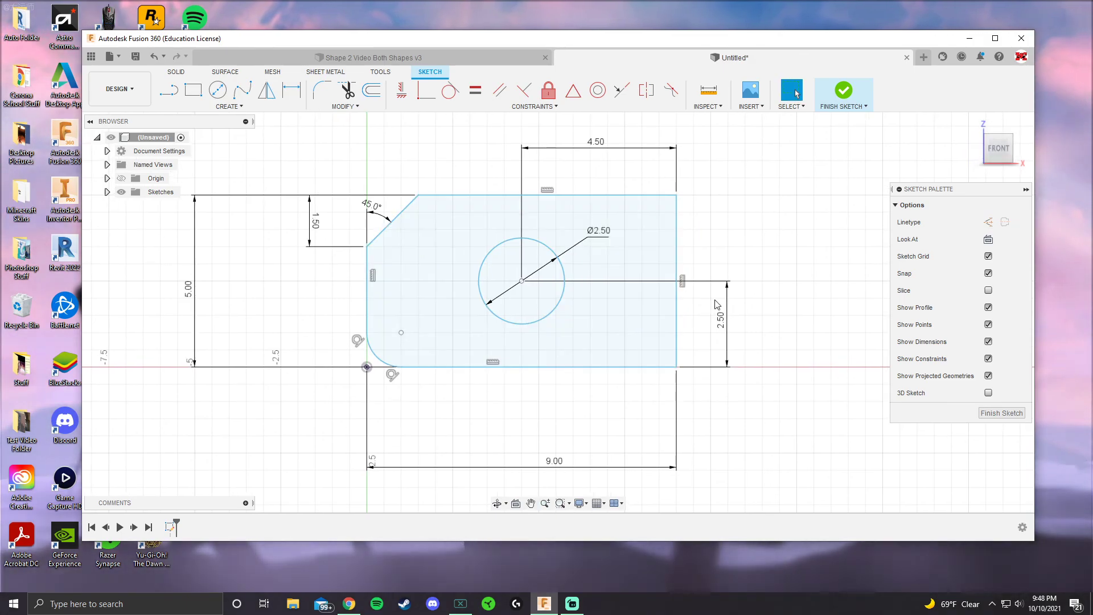
click(844, 91)
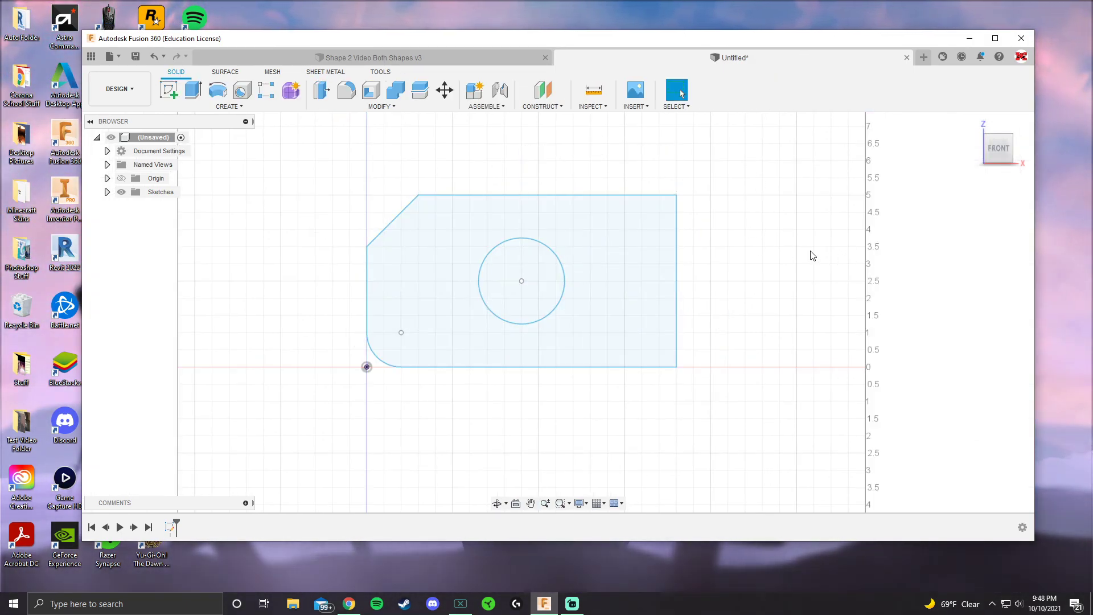